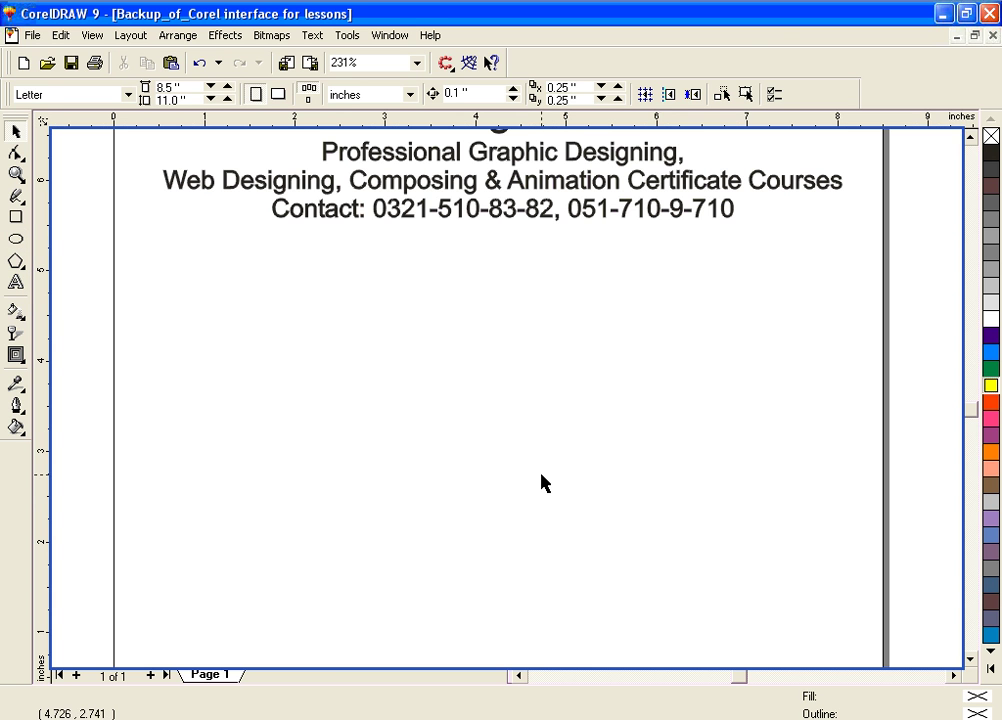
# Draw a rectangle about 1.99 by 1.64 inches in the blank area below the contact line and fill it with cyan.
pyautogui.click(16, 219)
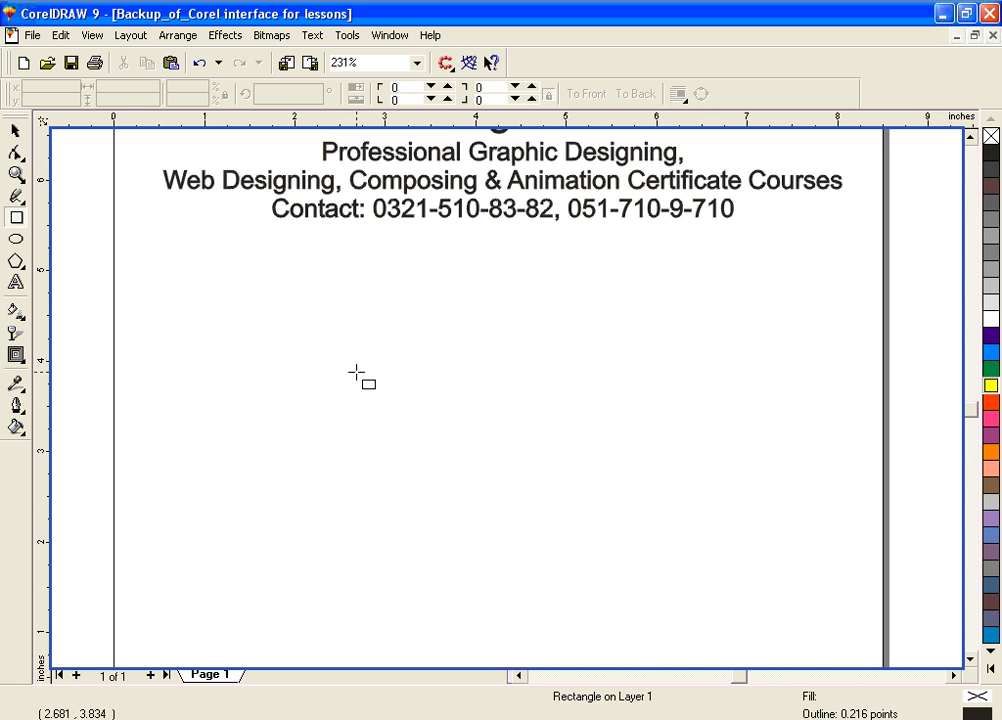
pyautogui.moveTo(374, 348)
pyautogui.mouseDown()
pyautogui.moveTo(396, 416)
pyautogui.moveTo(467, 465)
pyautogui.moveTo(640, 464)
pyautogui.moveTo(535, 438)
pyautogui.moveTo(555, 458)
pyautogui.moveTo(365, 479)
pyautogui.moveTo(593, 409)
pyautogui.moveTo(590, 455)
pyautogui.moveTo(795, 462)
pyautogui.moveTo(531, 455)
pyautogui.moveTo(747, 444)
pyautogui.moveTo(774, 396)
pyautogui.moveTo(443, 434)
pyautogui.moveTo(646, 398)
pyautogui.moveTo(493, 400)
pyautogui.moveTo(517, 394)
pyautogui.moveTo(676, 394)
pyautogui.moveTo(447, 396)
pyautogui.moveTo(522, 397)
pyautogui.moveTo(593, 441)
pyautogui.moveTo(546, 441)
pyautogui.moveTo(493, 403)
pyautogui.moveTo(608, 503)
pyautogui.moveTo(467, 400)
pyautogui.moveTo(568, 492)
pyautogui.moveTo(555, 494)
pyautogui.moveTo(510, 456)
pyautogui.moveTo(633, 532)
pyautogui.moveTo(470, 411)
pyautogui.moveTo(599, 516)
pyautogui.moveTo(518, 461)
pyautogui.moveTo(575, 510)
pyautogui.moveTo(447, 394)
pyautogui.moveTo(492, 443)
pyautogui.moveTo(443, 405)
pyautogui.moveTo(535, 503)
pyautogui.moveTo(480, 489)
pyautogui.moveTo(396, 380)
pyautogui.moveTo(501, 467)
pyautogui.moveTo(440, 410)
pyautogui.moveTo(624, 596)
pyautogui.moveTo(503, 462)
pyautogui.moveTo(596, 536)
pyautogui.moveTo(432, 410)
pyautogui.moveTo(638, 560)
pyautogui.moveTo(477, 430)
pyautogui.moveTo(571, 516)
pyautogui.moveTo(513, 474)
pyautogui.moveTo(434, 398)
pyautogui.moveTo(438, 385)
pyautogui.moveTo(604, 394)
pyautogui.moveTo(604, 427)
pyautogui.moveTo(470, 423)
pyautogui.moveTo(409, 407)
pyautogui.moveTo(411, 352)
pyautogui.moveTo(503, 347)
pyautogui.moveTo(619, 467)
pyautogui.moveTo(548, 472)
pyautogui.moveTo(452, 427)
pyautogui.moveTo(468, 392)
pyautogui.moveTo(533, 412)
pyautogui.moveTo(512, 416)
pyautogui.moveTo(416, 373)
pyautogui.moveTo(485, 347)
pyautogui.moveTo(555, 406)
pyautogui.moveTo(556, 421)
pyautogui.moveTo(463, 423)
pyautogui.mouseUp()
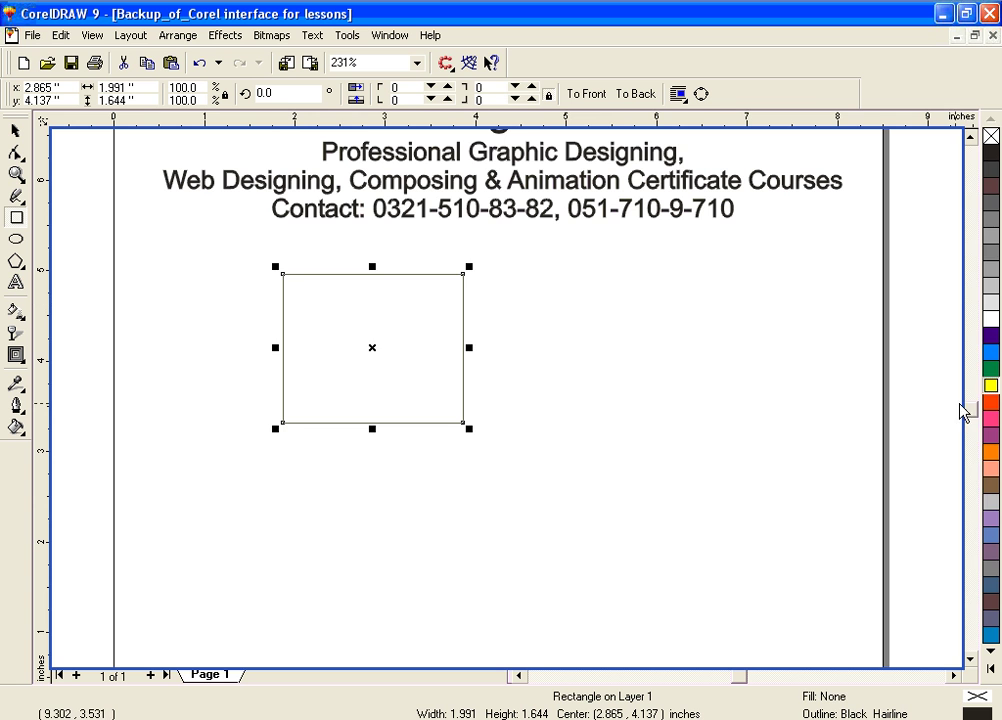
pyautogui.click(991, 352)
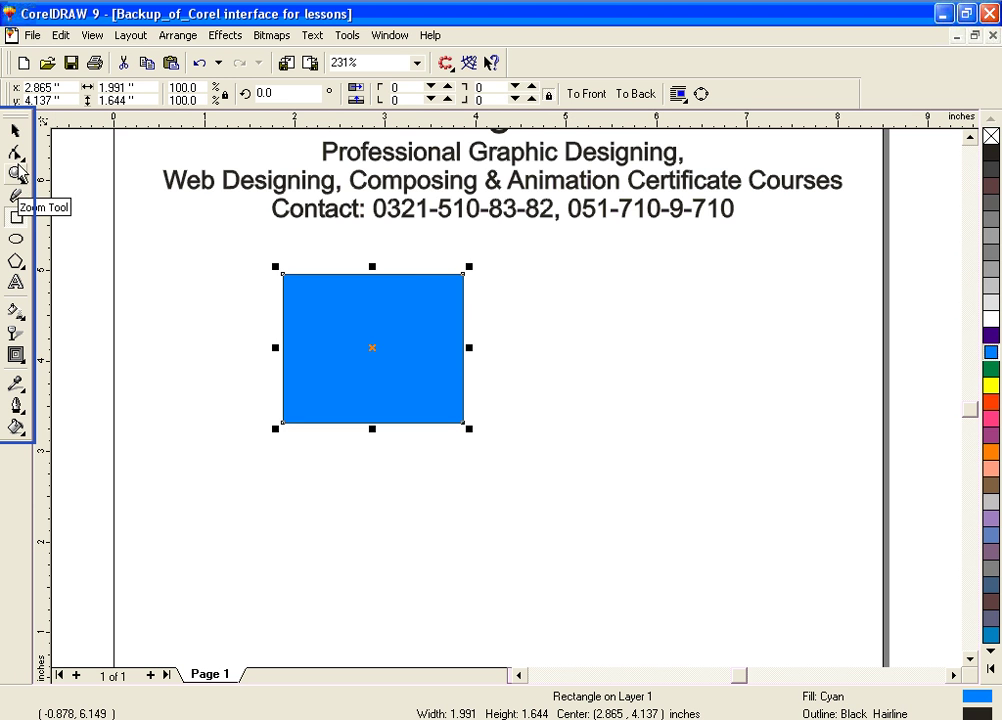
# Erase rounded bites from the cyan rectangle's lower-left corner, right side and top edge with the Eraser tool.
pyautogui.click(16, 155)
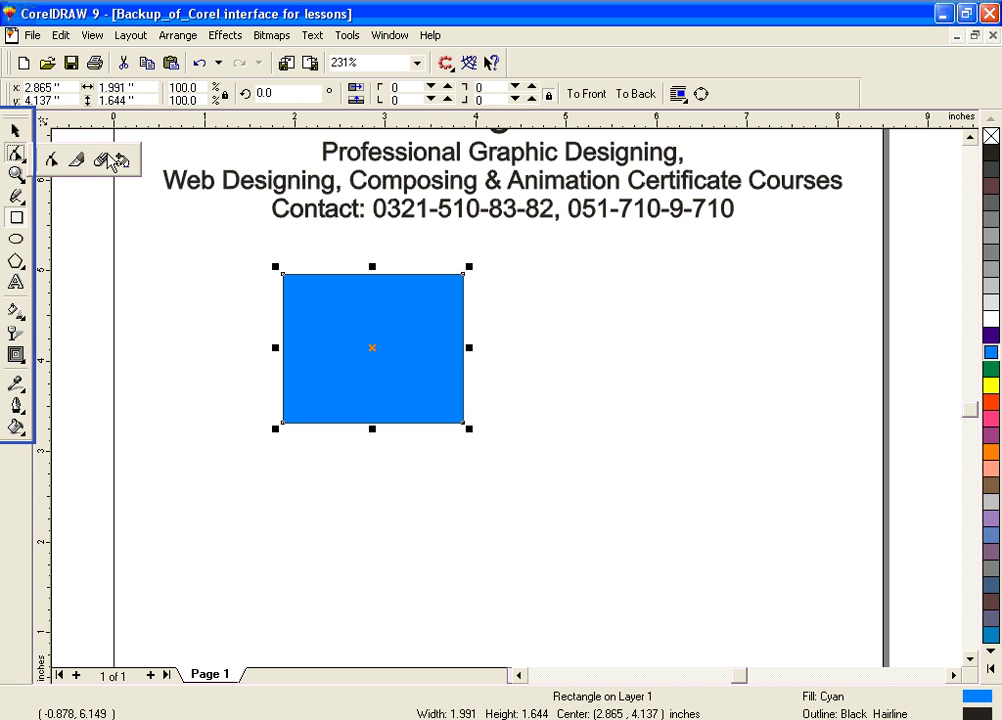
pyautogui.click(104, 160)
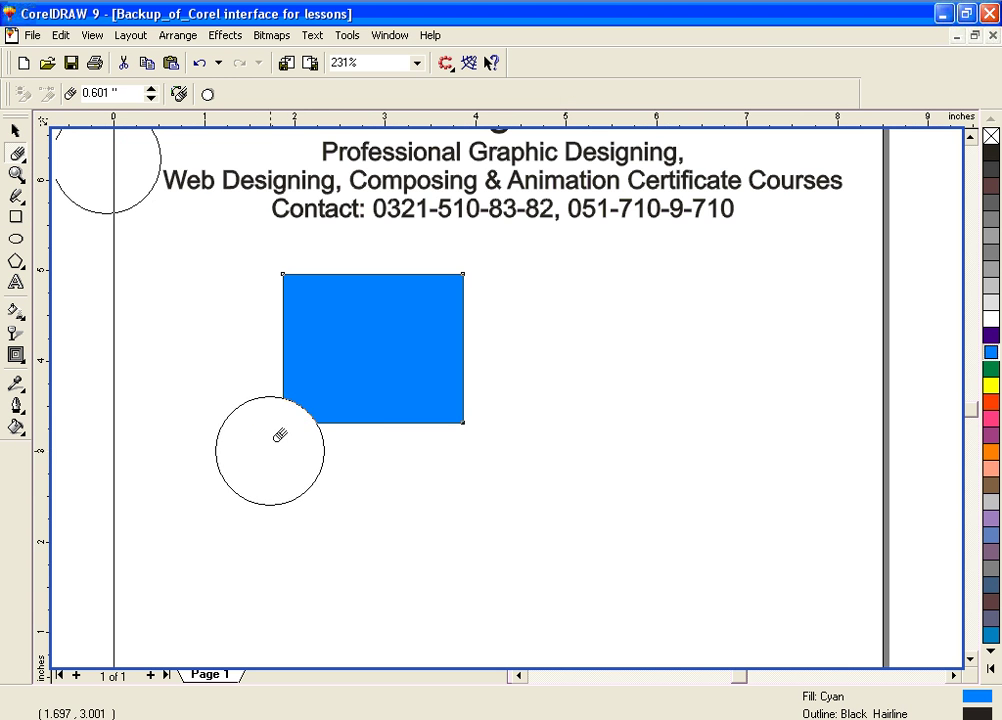
pyautogui.moveTo(280, 435); pyautogui.dragTo(311, 388)
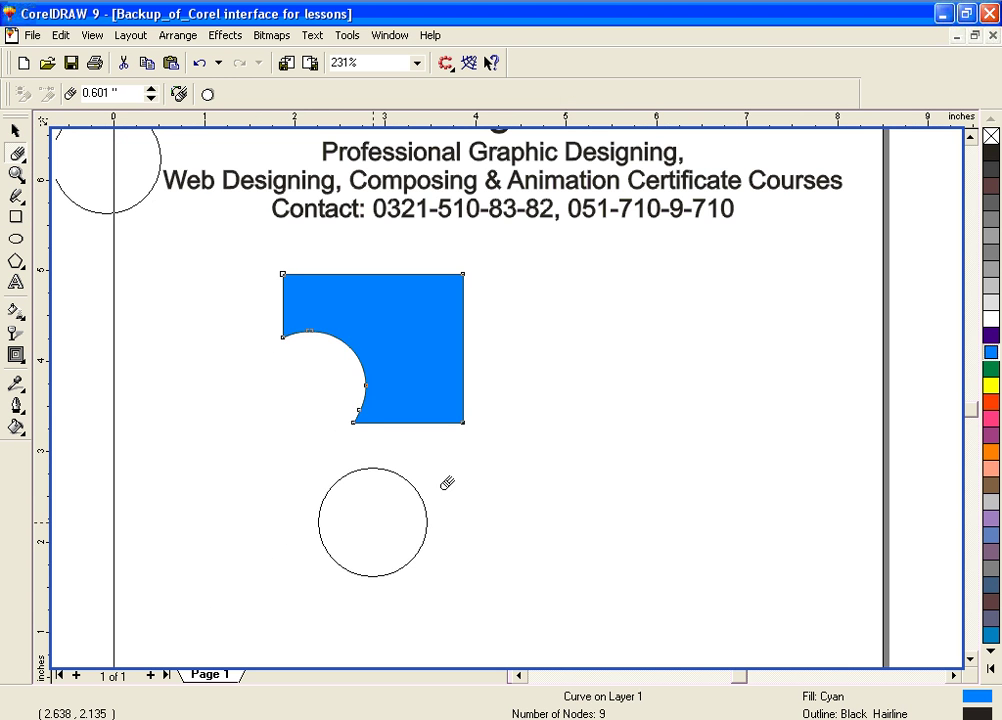
pyautogui.moveTo(447, 482)
pyautogui.mouseDown()
pyautogui.moveTo(490, 391)
pyautogui.moveTo(490, 362)
pyautogui.moveTo(424, 250)
pyautogui.mouseUp()
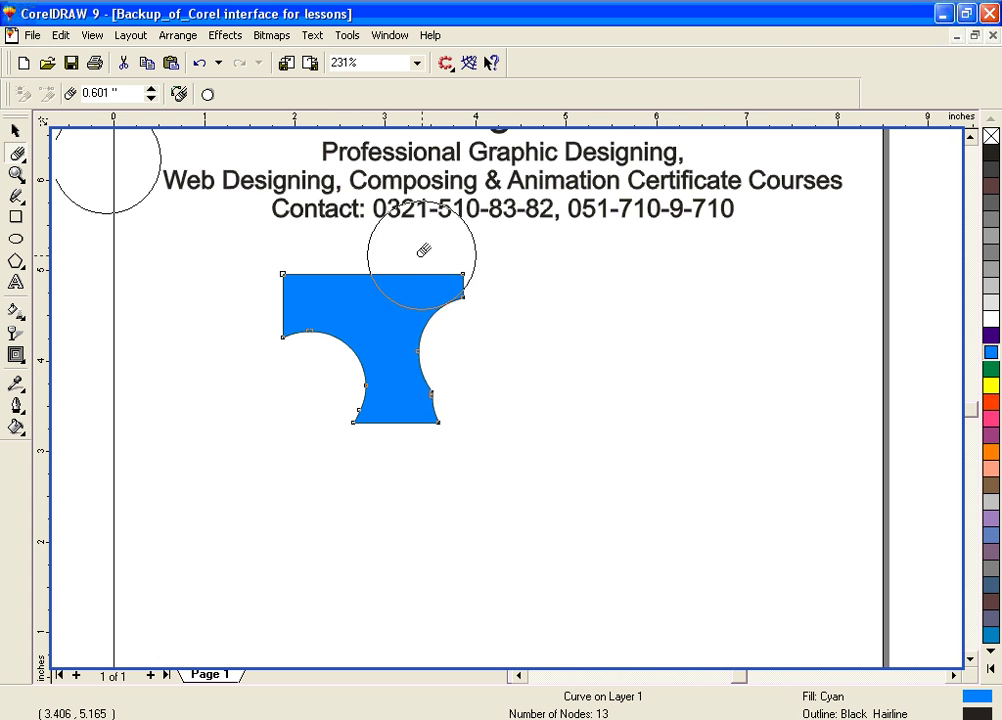
pyautogui.click(409, 253)
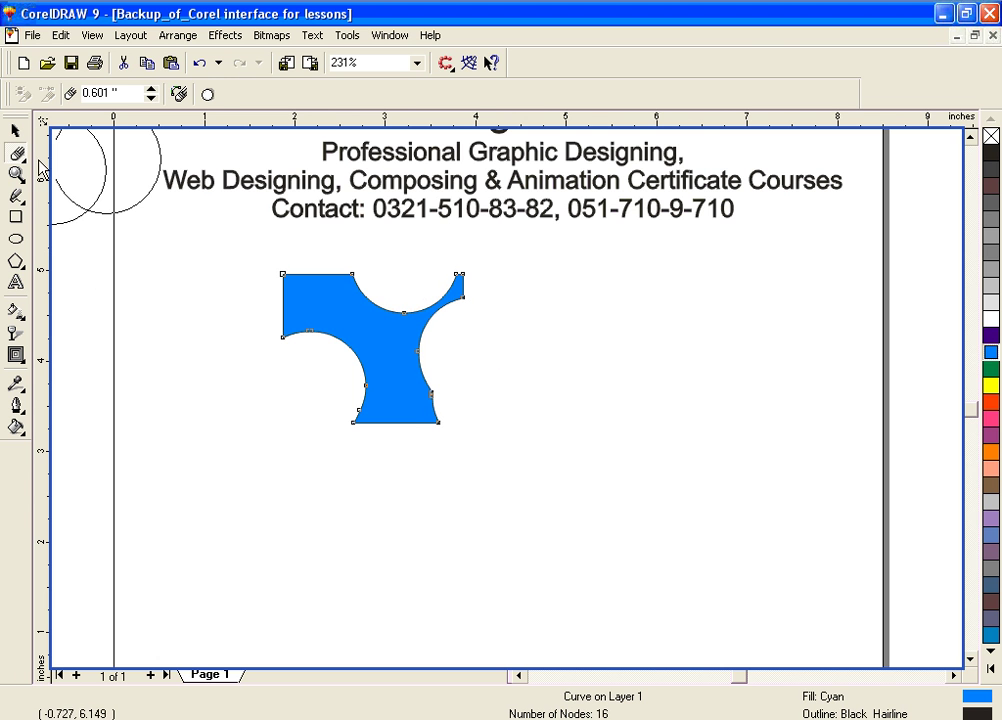
pyautogui.click(15, 130)
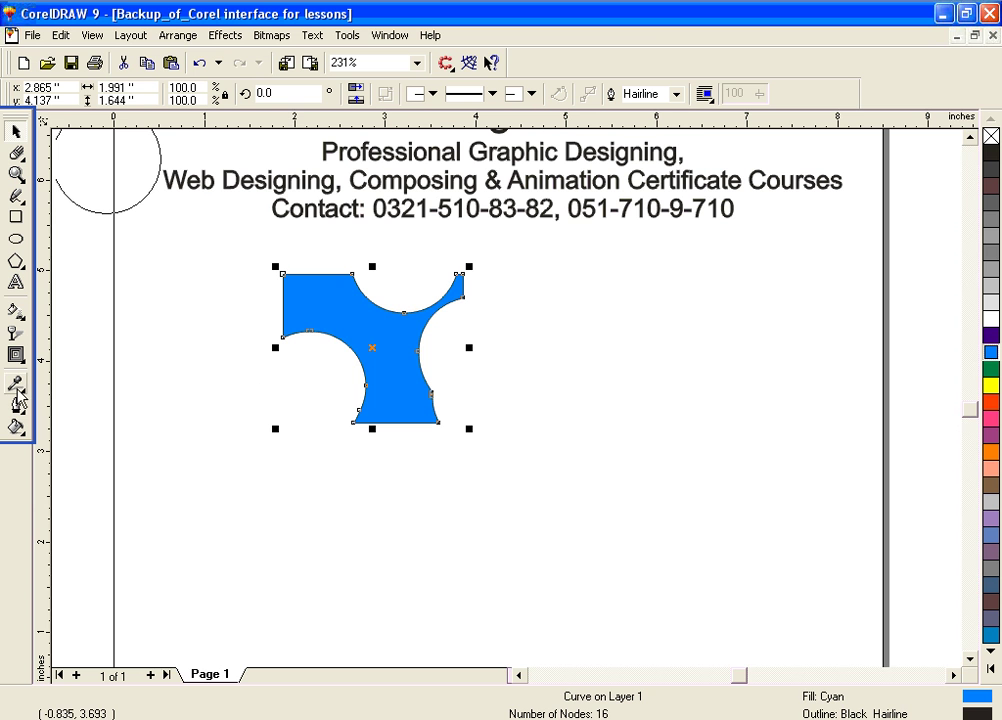
# Give the cyan shape a green dotted outline 2.316 points wide.
pyautogui.click(17, 406)
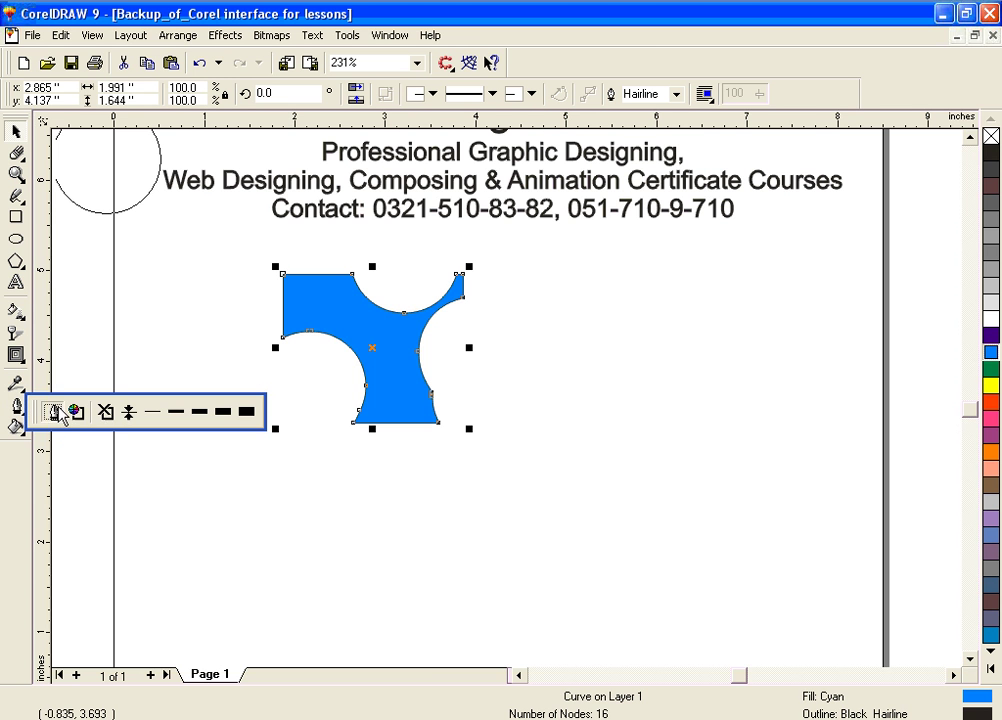
pyautogui.click(53, 412)
pyautogui.click(441, 315)
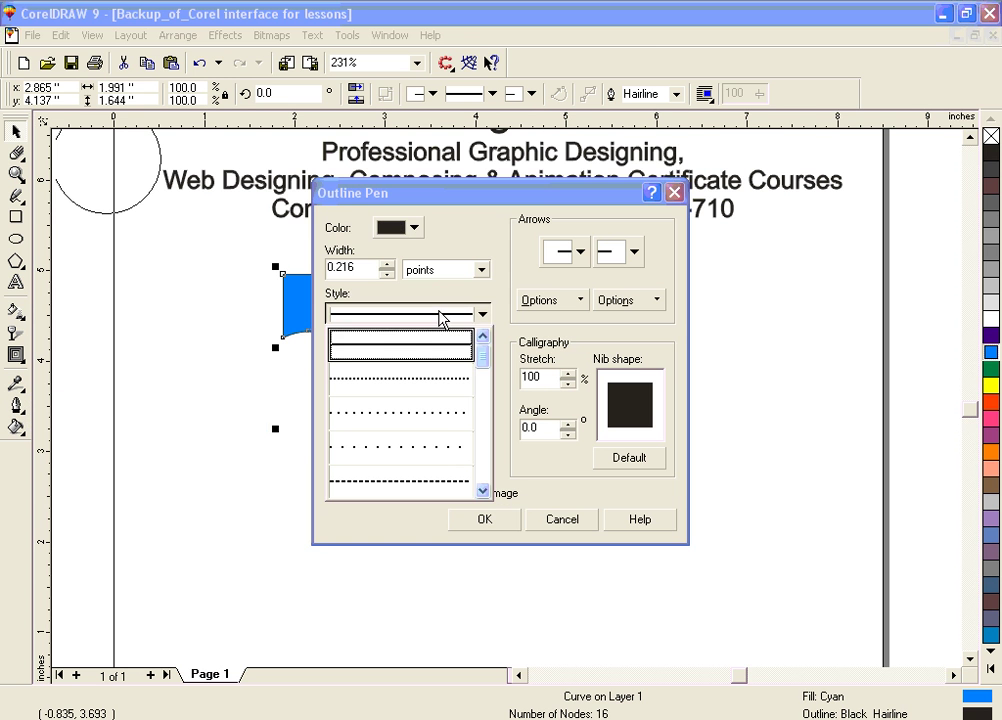
pyautogui.click(455, 455)
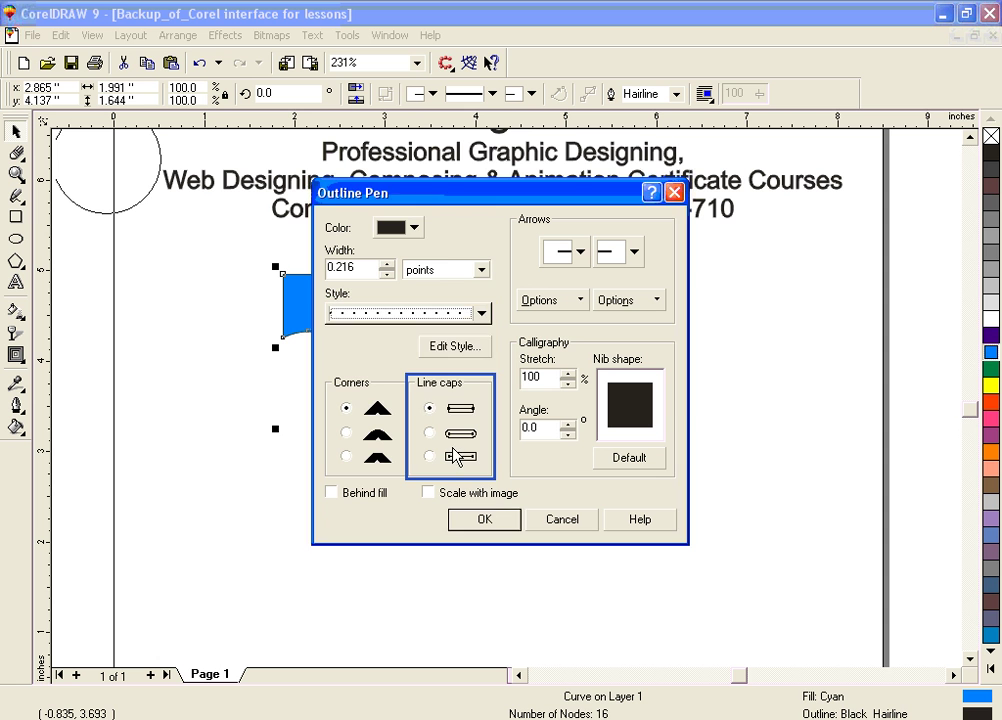
pyautogui.click(414, 227)
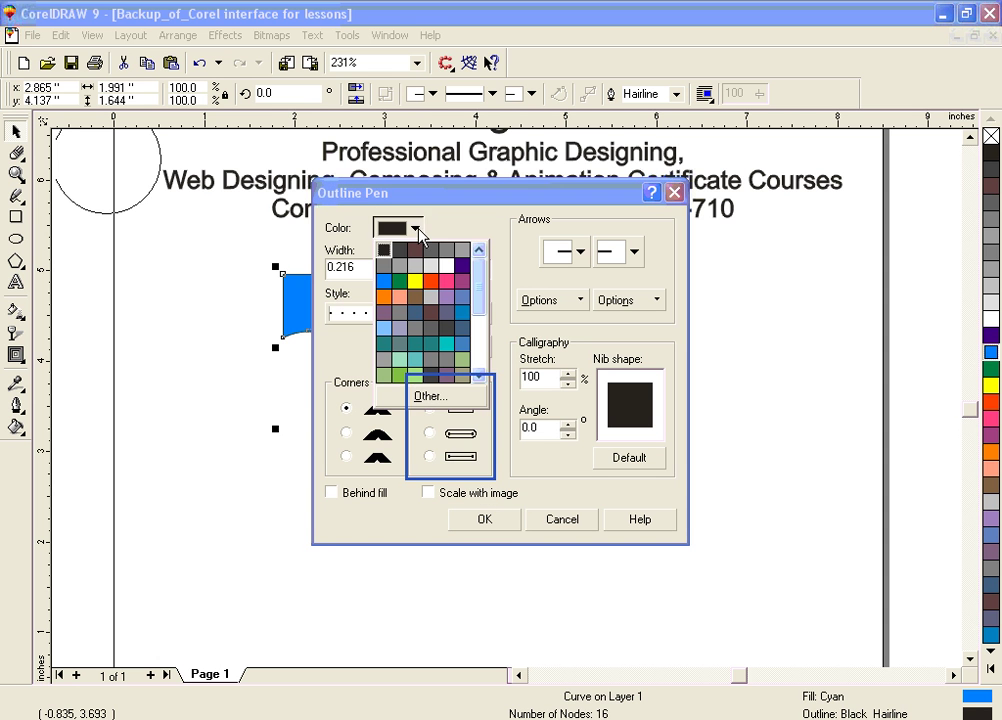
pyautogui.click(399, 281)
pyautogui.click(484, 521)
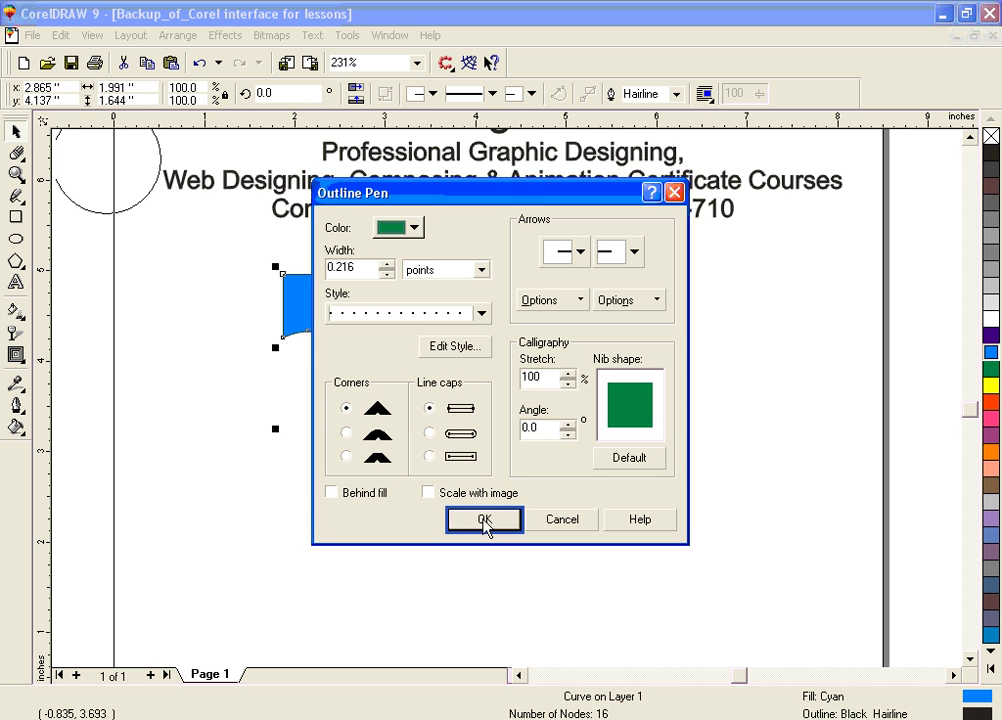
pyautogui.moveTo(388, 266); pyautogui.dragTo(387, 248)
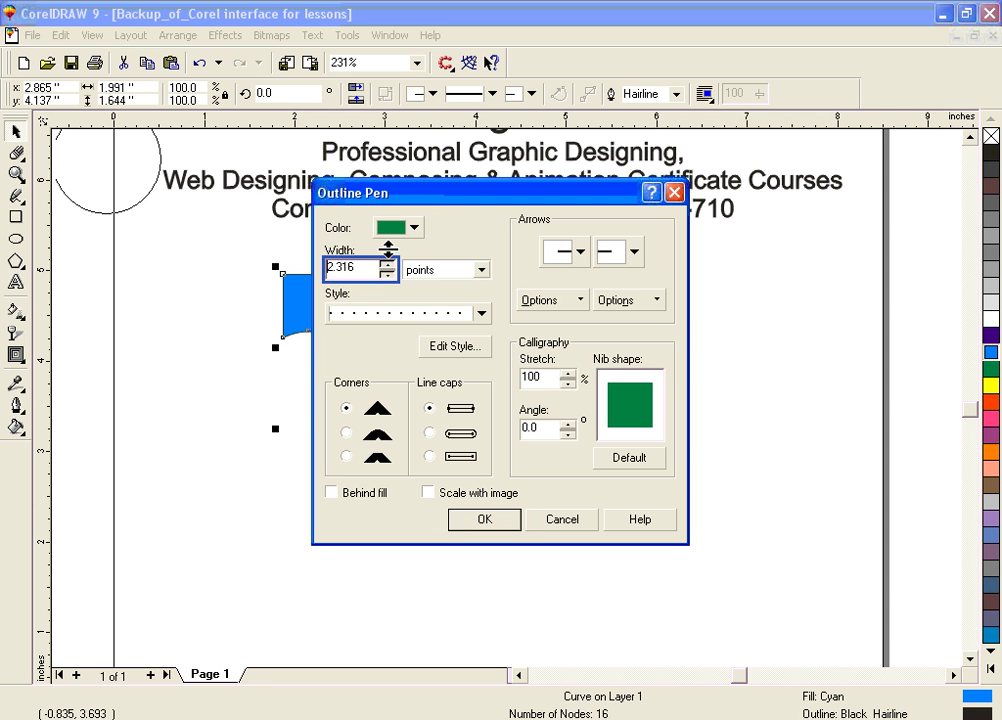
pyautogui.click(485, 521)
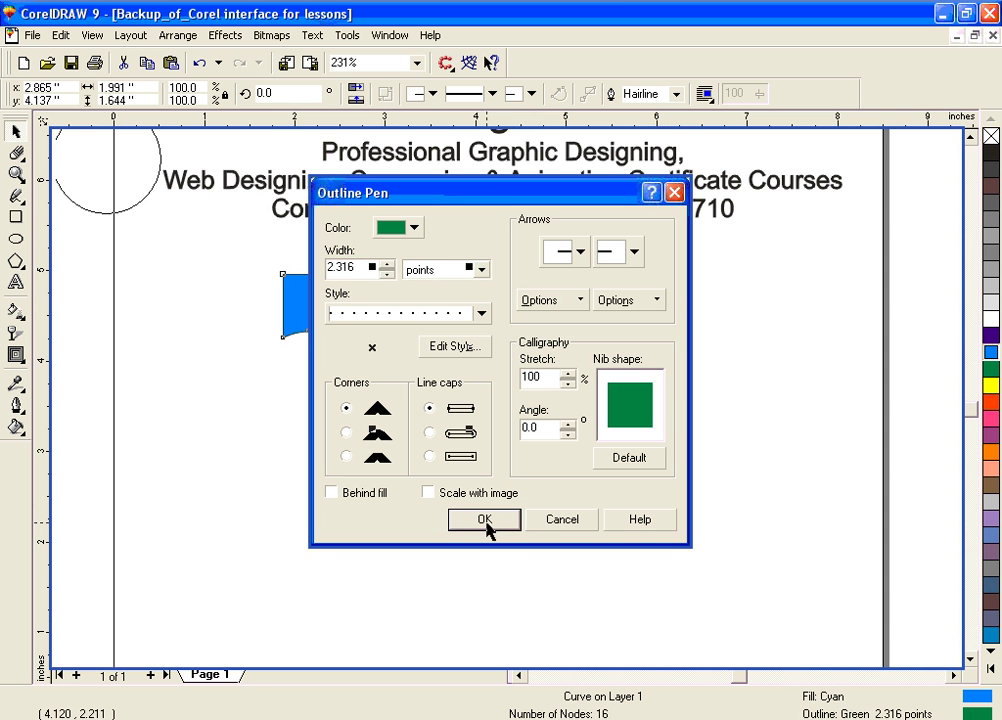
# Try the preset outline widths of 16, 8 and 2 points on the cyan shape, and delete the shape.
pyautogui.click(17, 403)
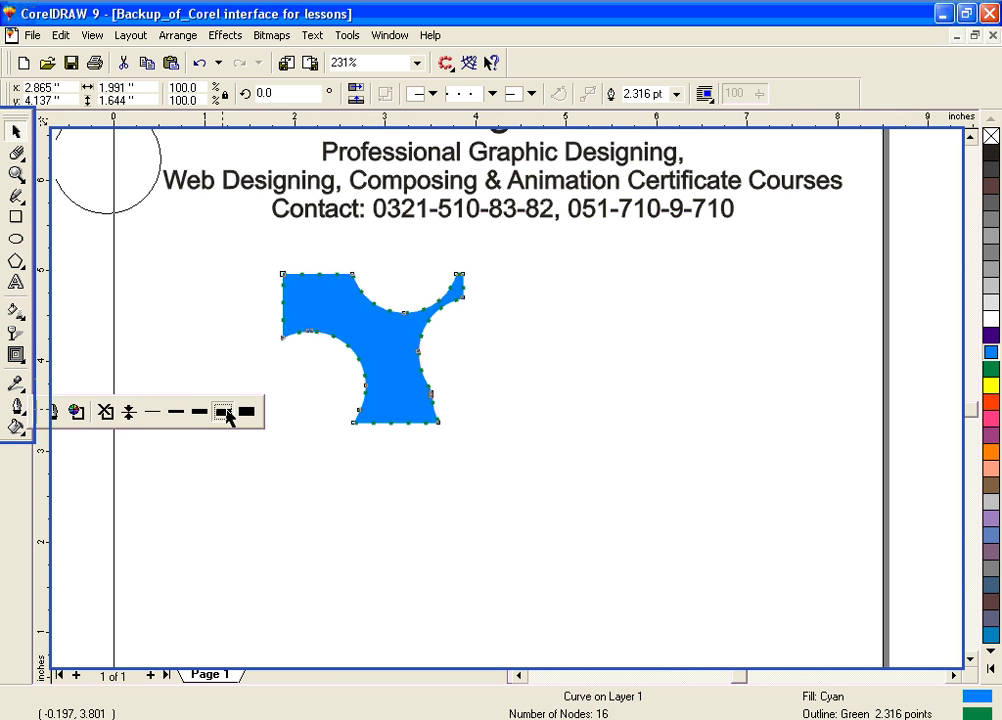
pyautogui.click(222, 411)
pyautogui.click(22, 407)
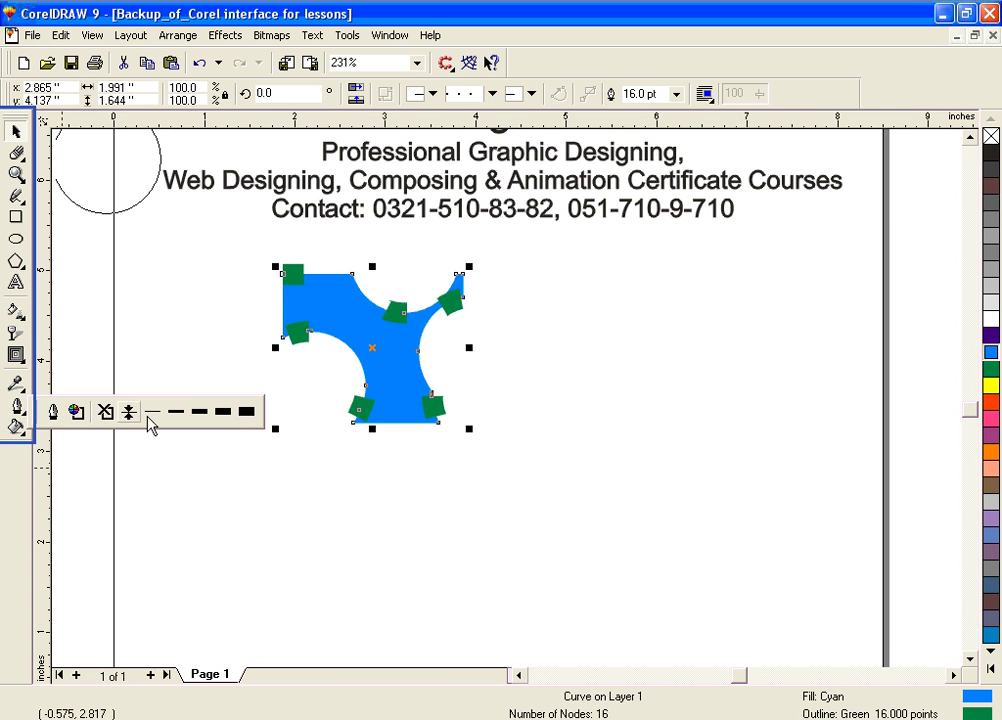
pyautogui.click(201, 413)
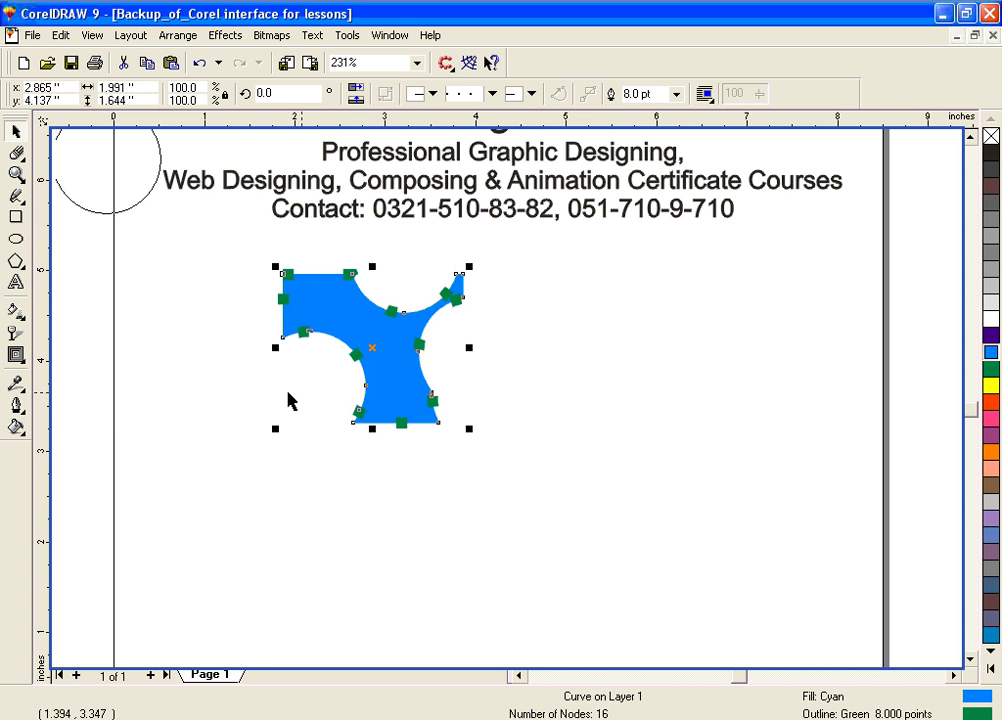
pyautogui.click(18, 408)
pyautogui.click(176, 413)
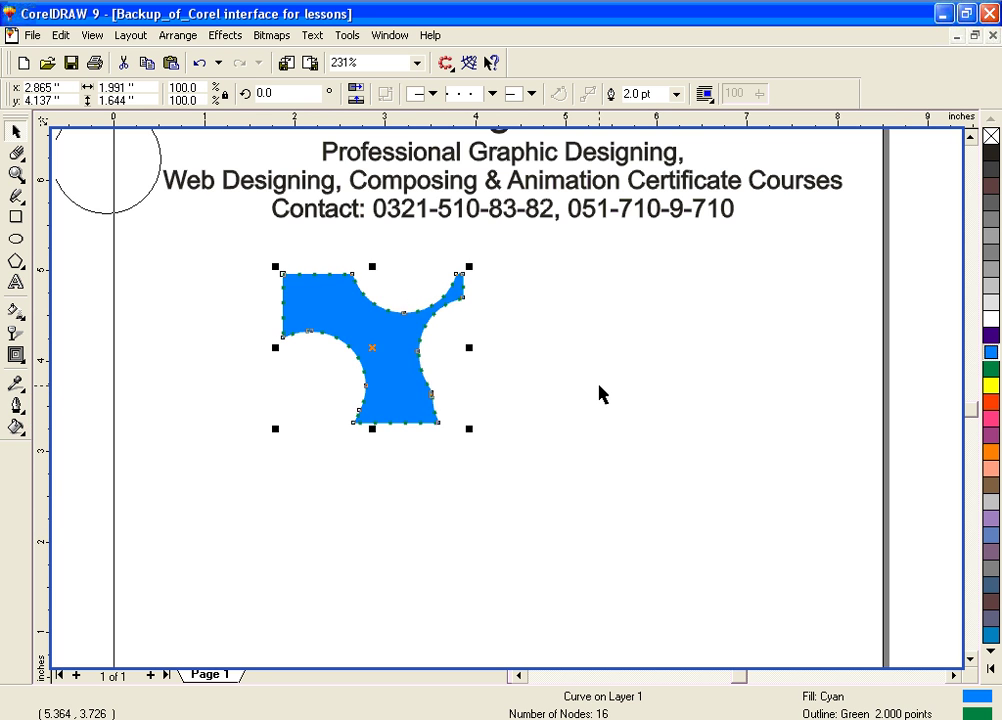
pyautogui.press('Delete')
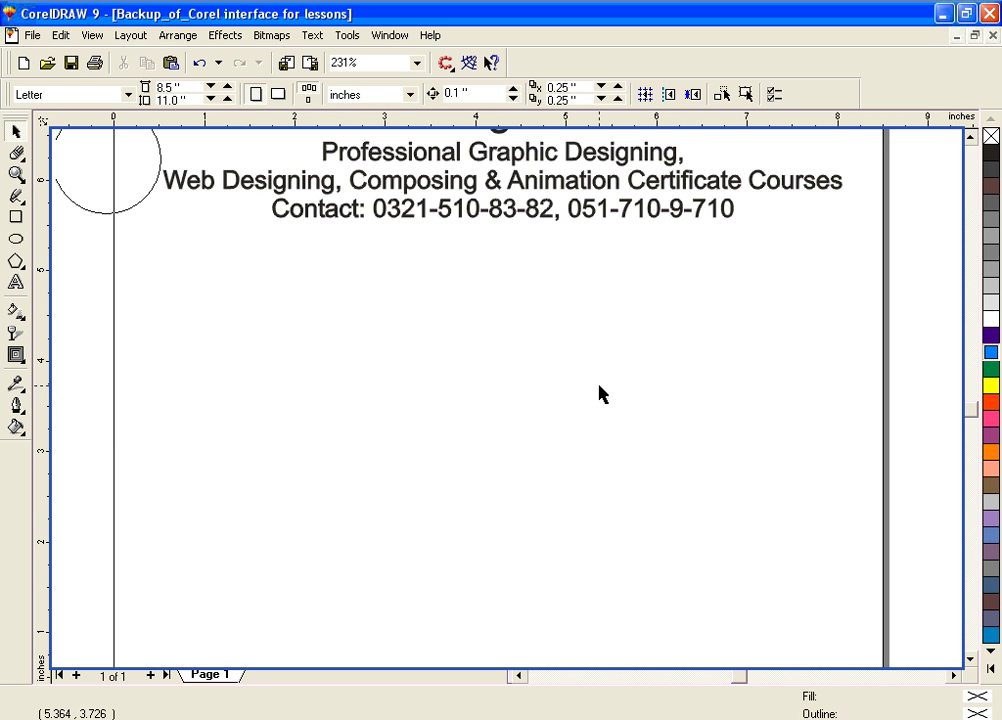
# Draw a circle about 2.19 inches across below the contact line and fill it with the pink shade C:2 M:76 Y:12 K:0.
pyautogui.click(18, 240)
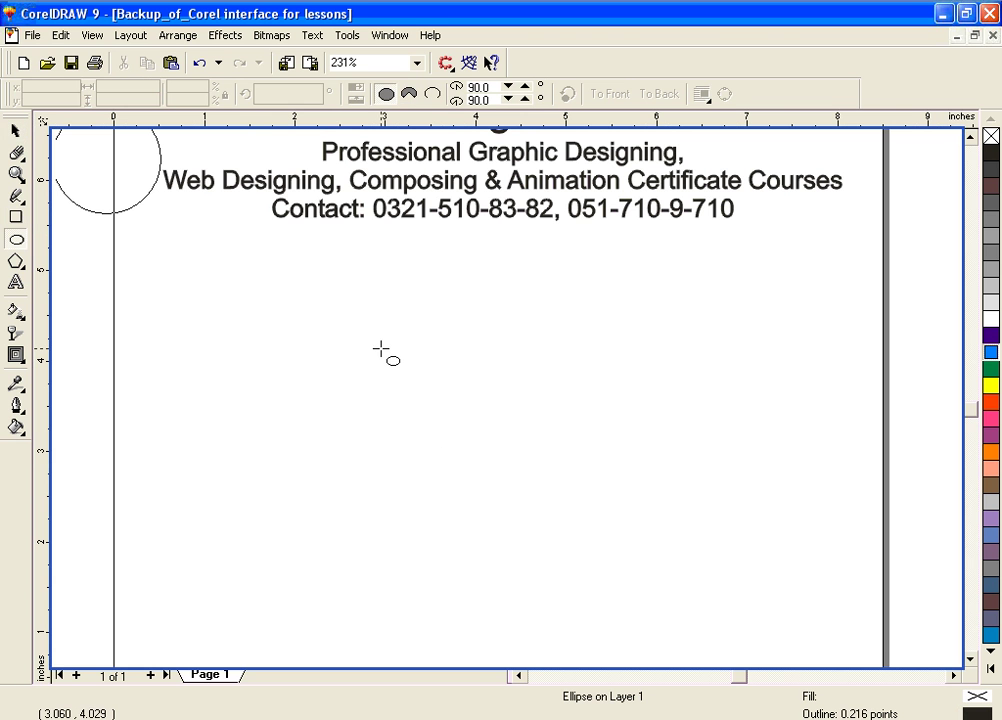
pyautogui.moveTo(381, 349); pyautogui.dragTo(480, 448)
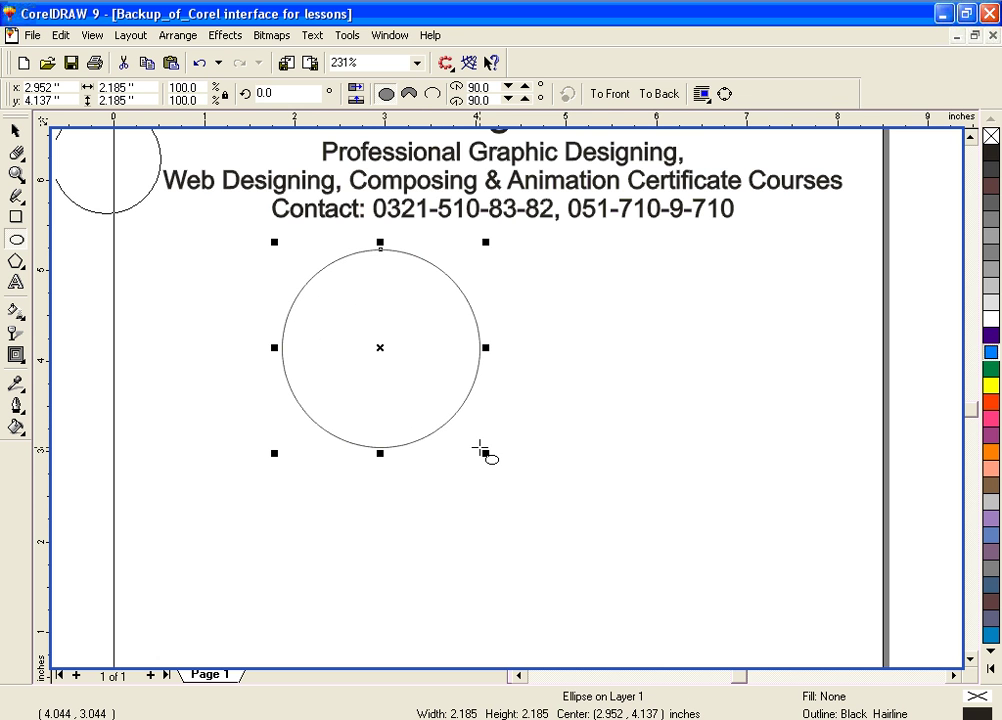
pyautogui.click(994, 338)
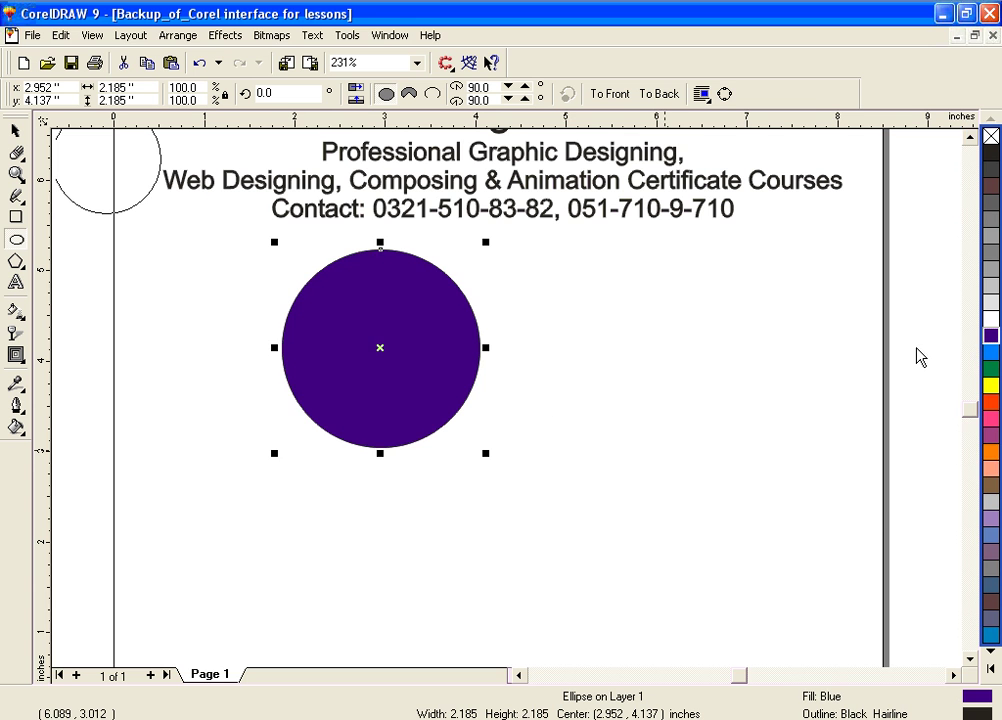
pyautogui.click(990, 420)
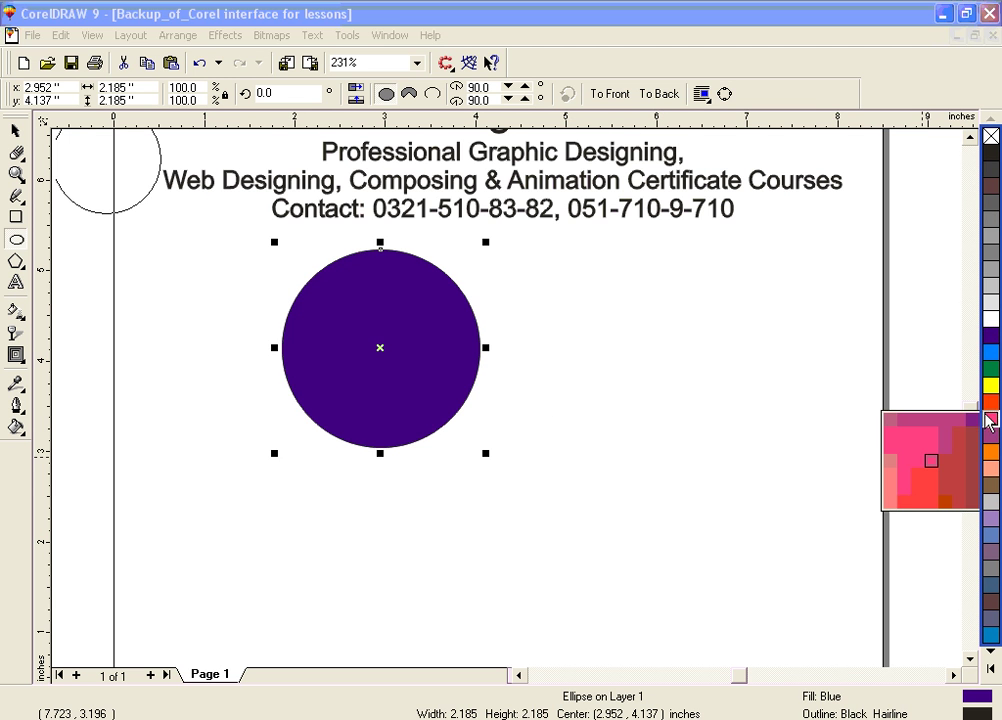
pyautogui.click(888, 472)
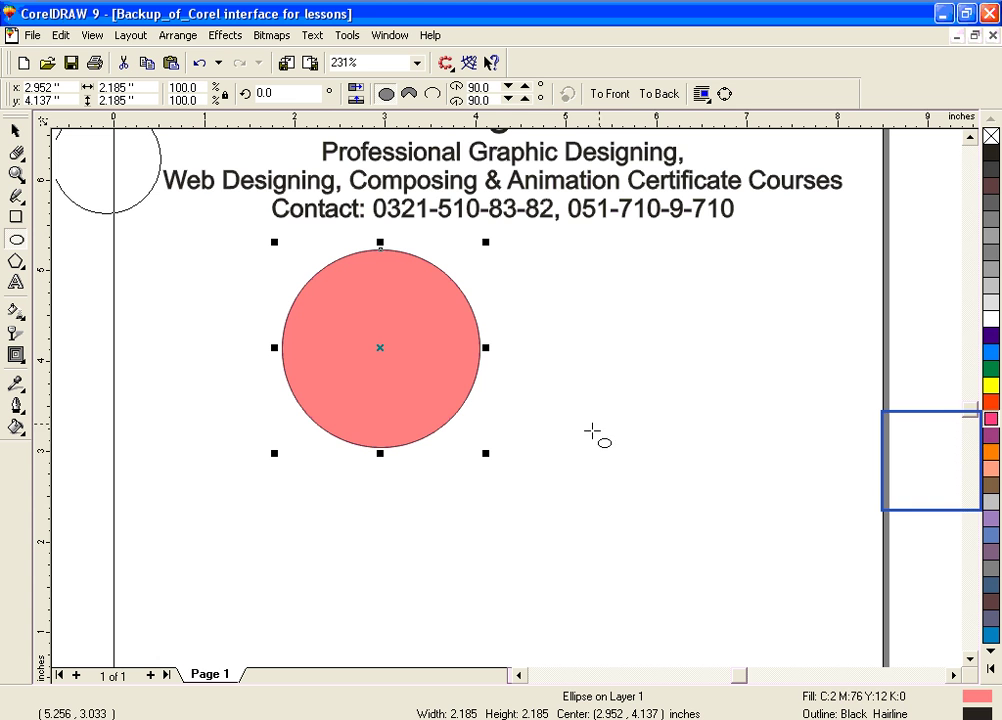
# Replace the pink circle with a polygon about 1.30 by 1.44 inches, set to six sides.
pyautogui.click(18, 261)
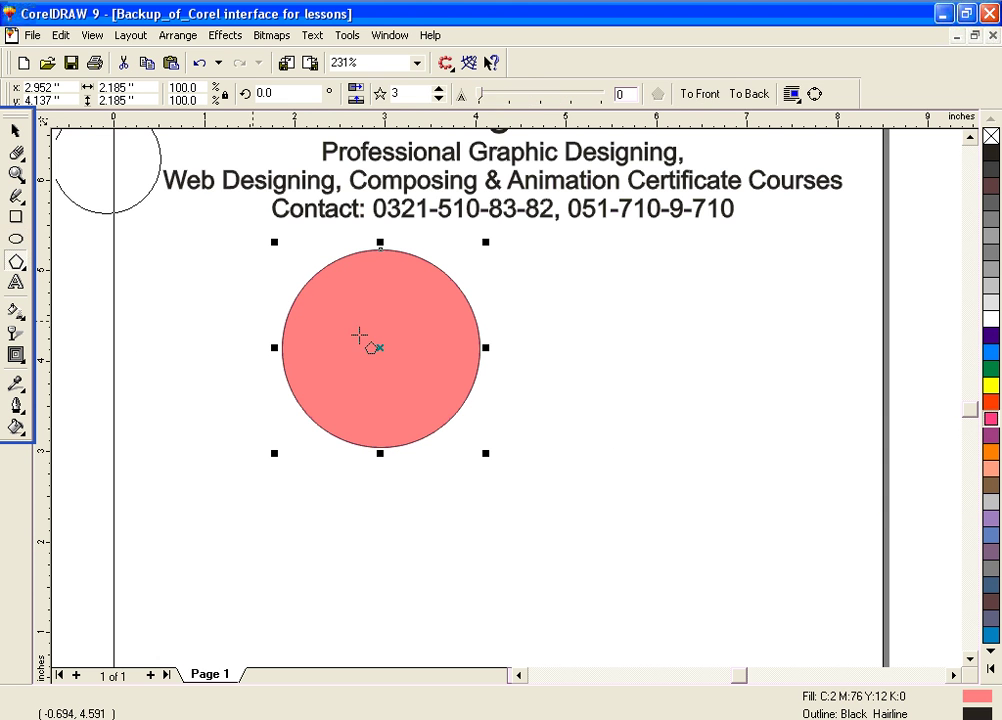
pyautogui.press('Delete')
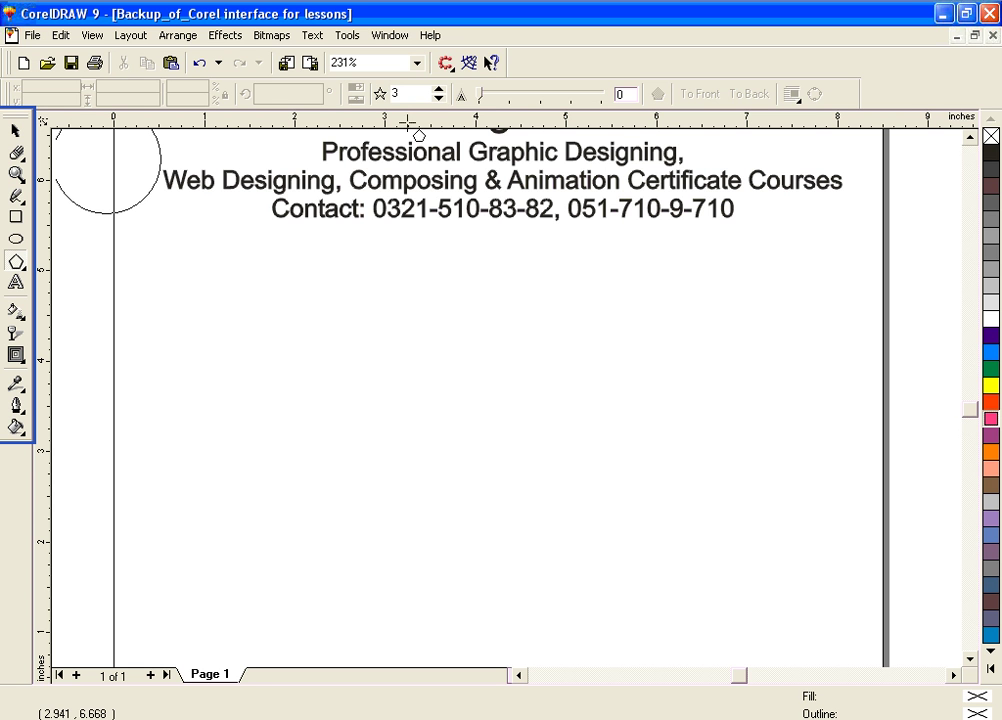
pyautogui.moveTo(394, 388)
pyautogui.mouseDown()
pyautogui.moveTo(490, 457)
pyautogui.moveTo(530, 520)
pyautogui.mouseUp()
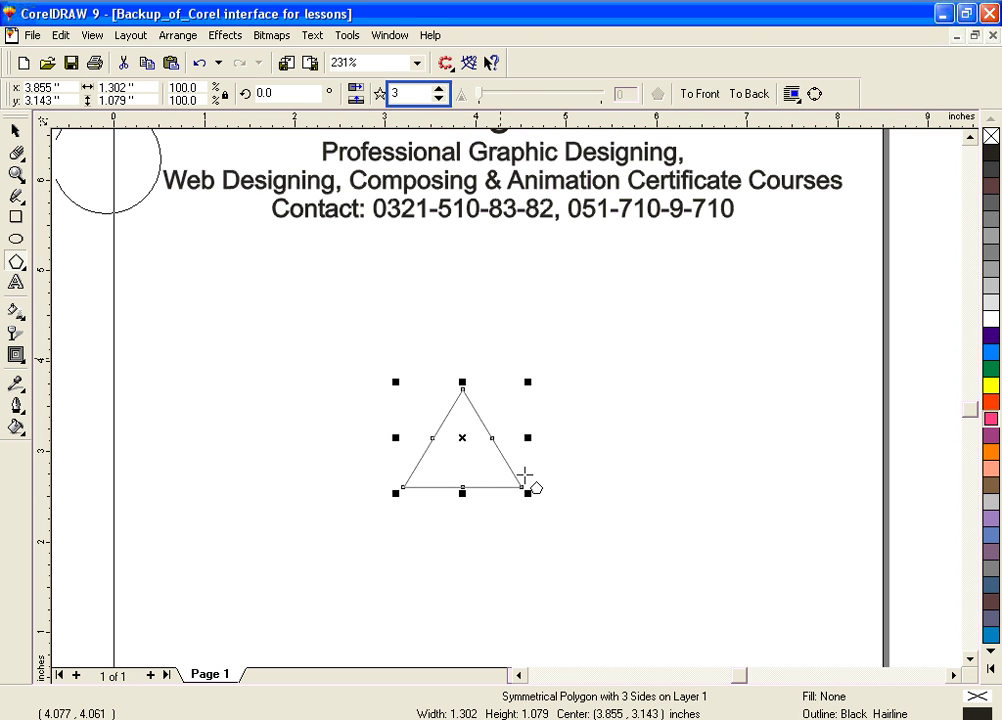
pyautogui.click(439, 90)
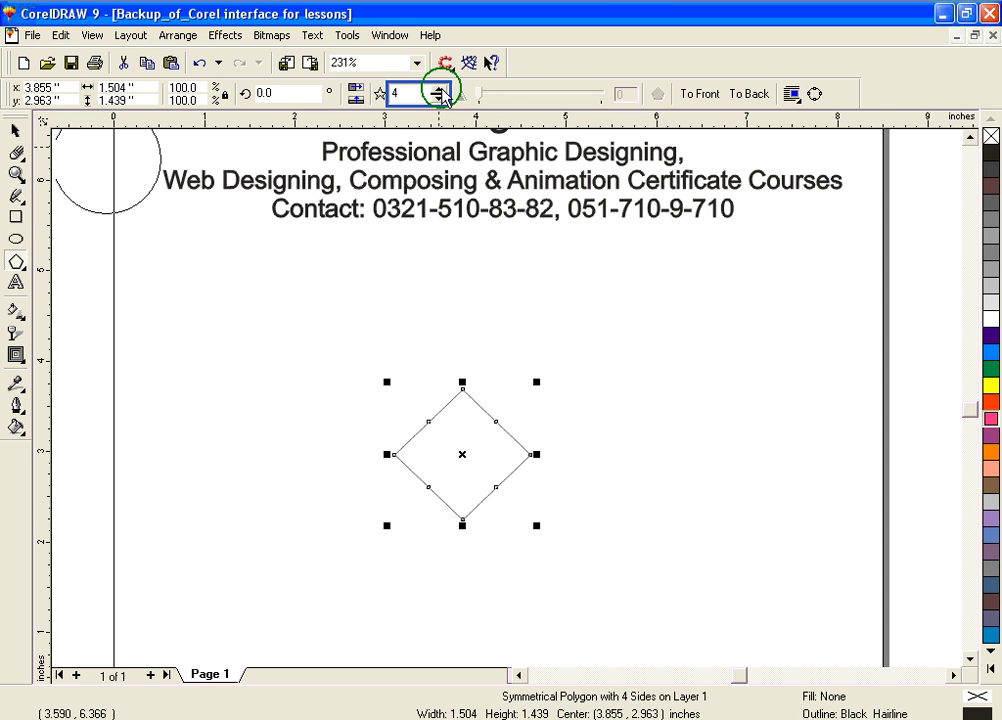
pyautogui.click(439, 90)
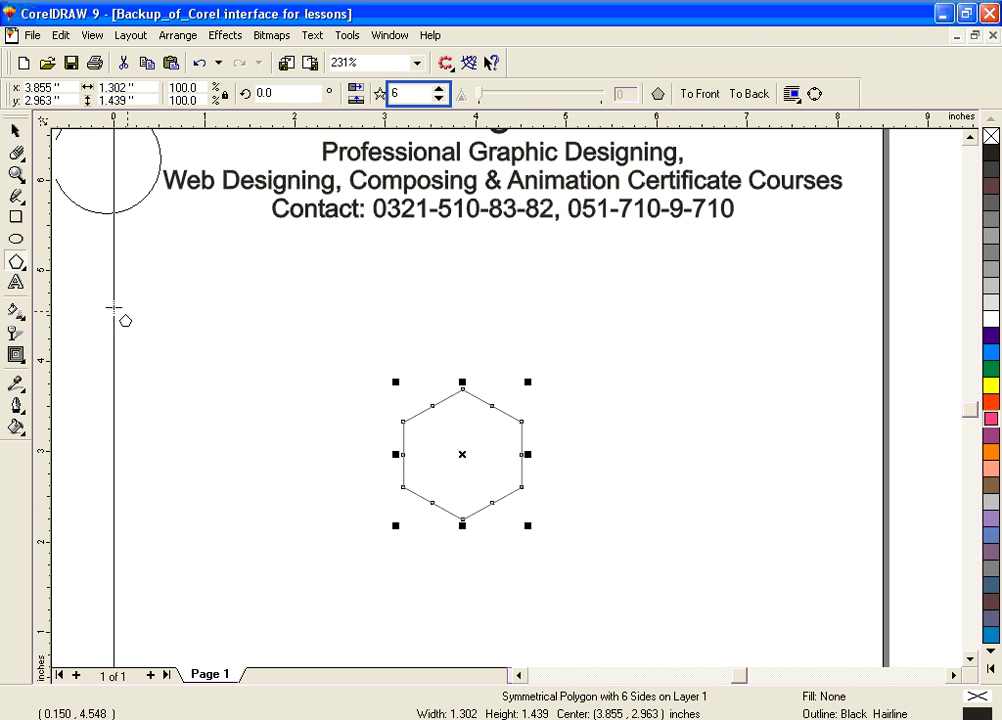
pyautogui.doubleClick(18, 262)
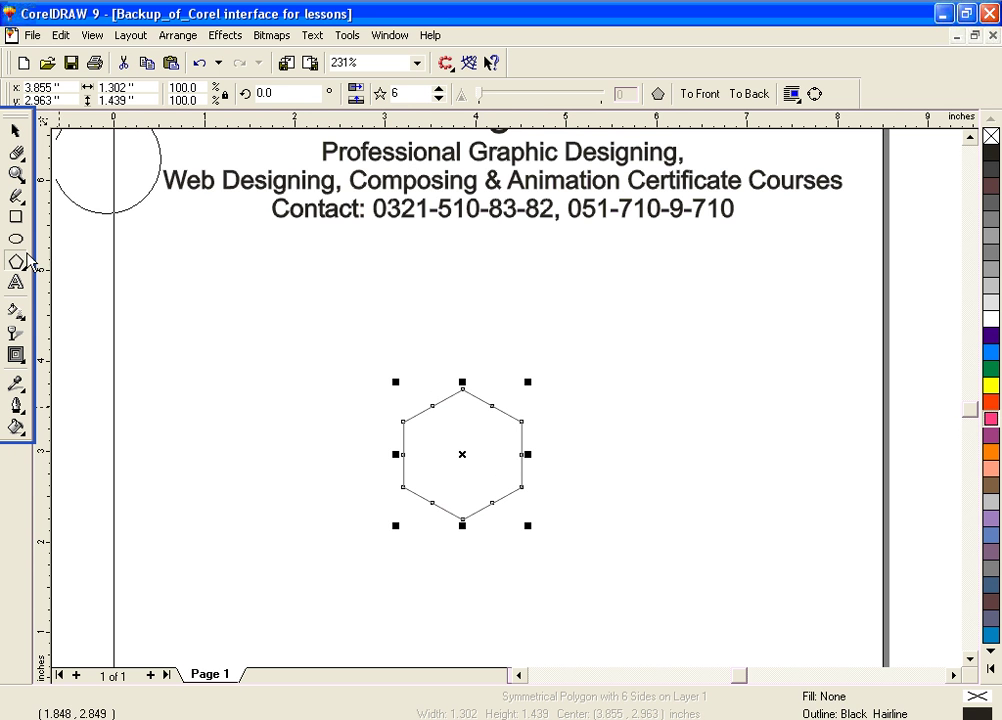
# Reshape the hexagon into a twisted six-pointed star by moving its upper-left mid-side node across to about (5.83, 2.85) inches.
pyautogui.click(19, 155)
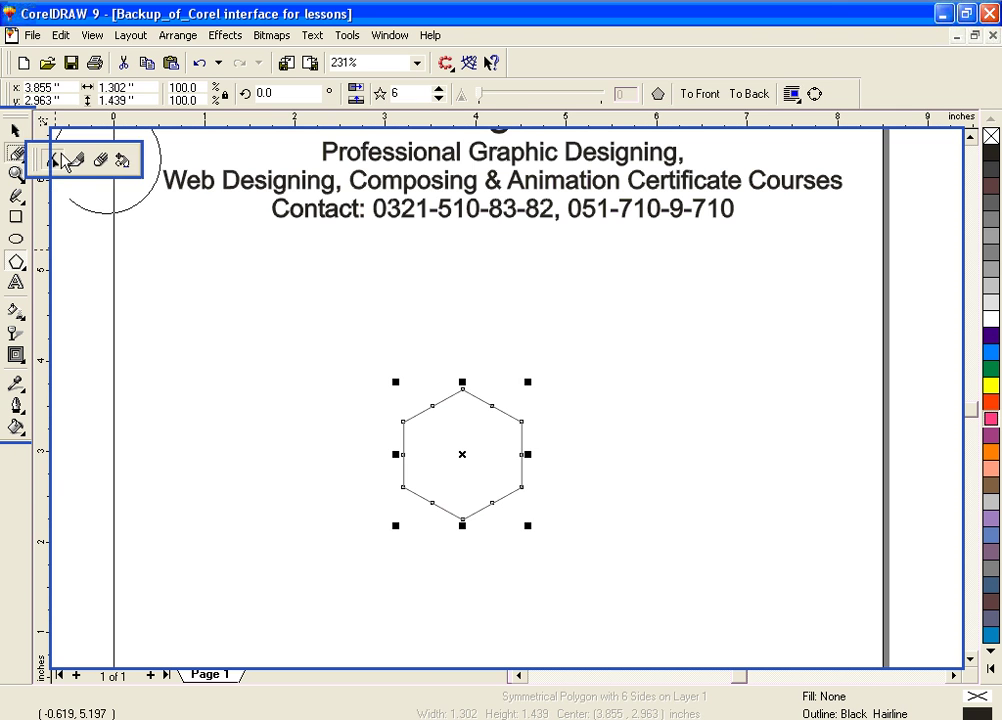
pyautogui.click(54, 159)
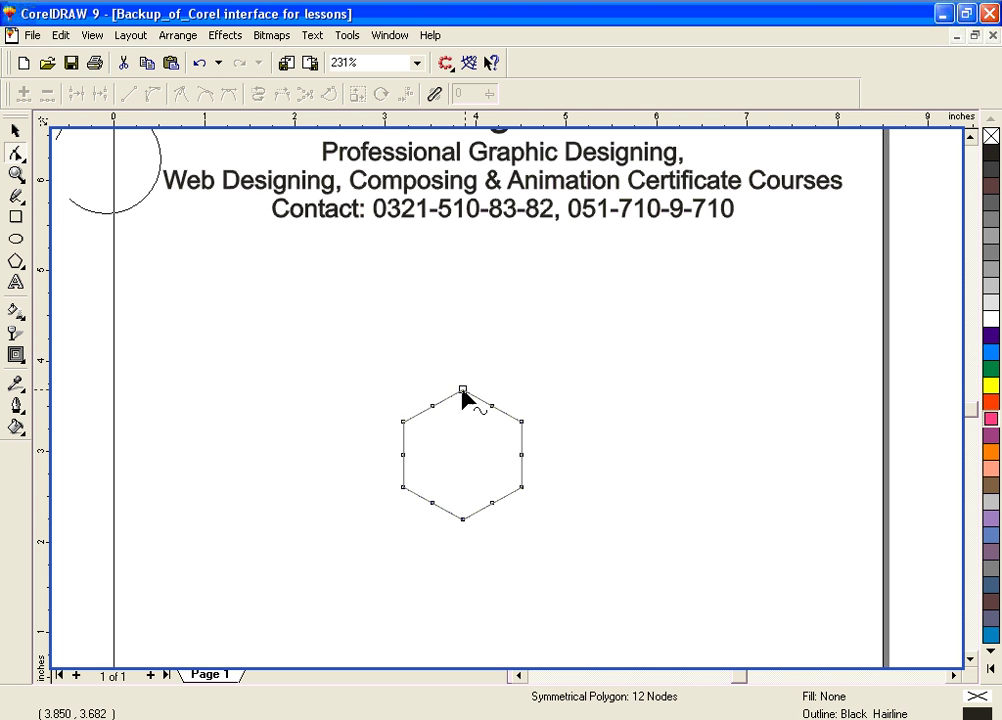
pyautogui.moveTo(432, 405); pyautogui.dragTo(641, 464)
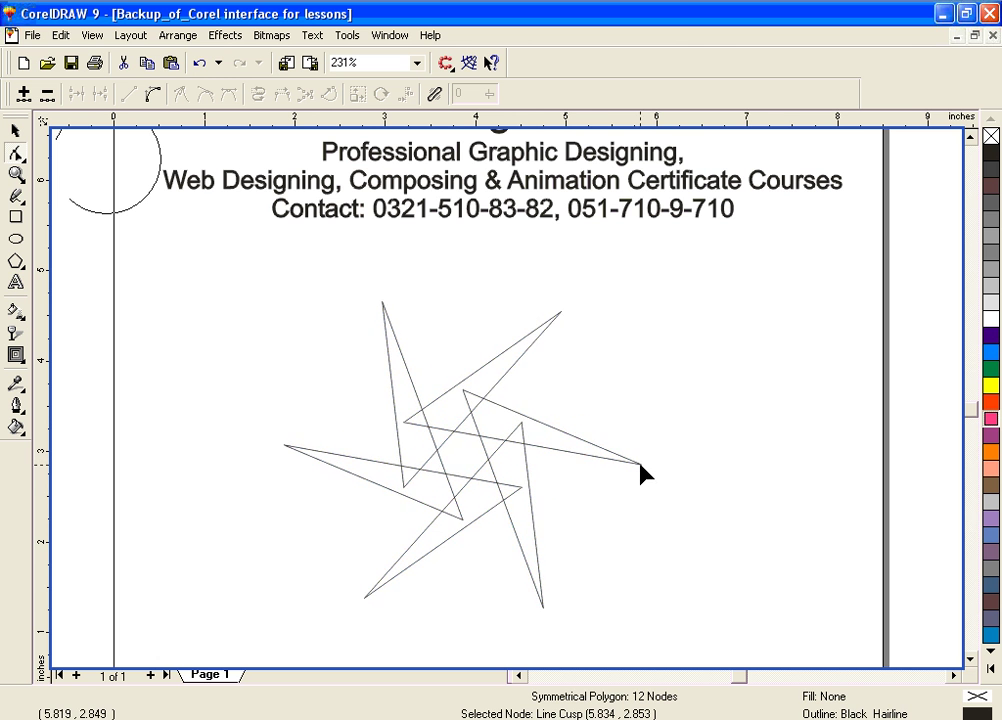
# Select the twisted star and try nine and three polygon sides on it.
pyautogui.click(15, 131)
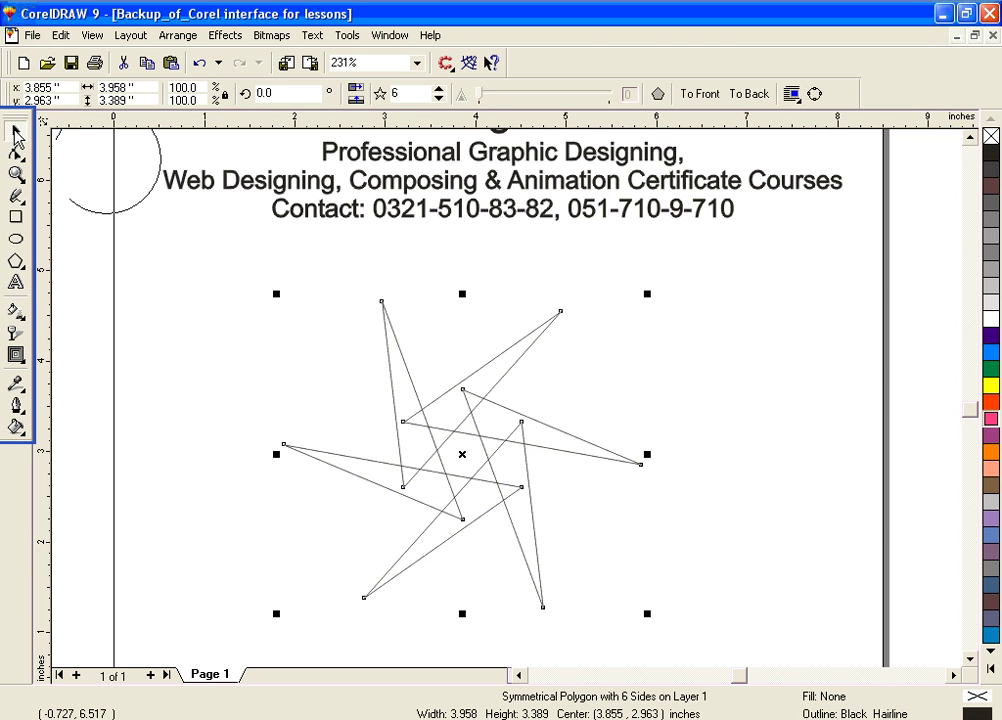
pyautogui.click(408, 93)
pyautogui.click(441, 91)
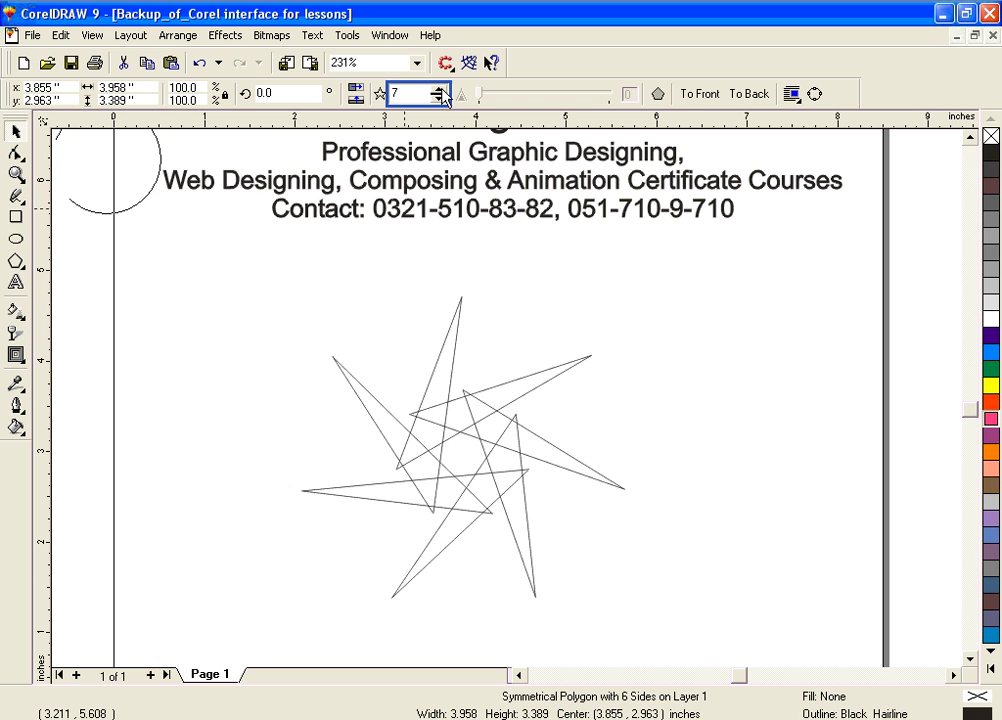
pyautogui.click(441, 91)
pyautogui.click(441, 91)
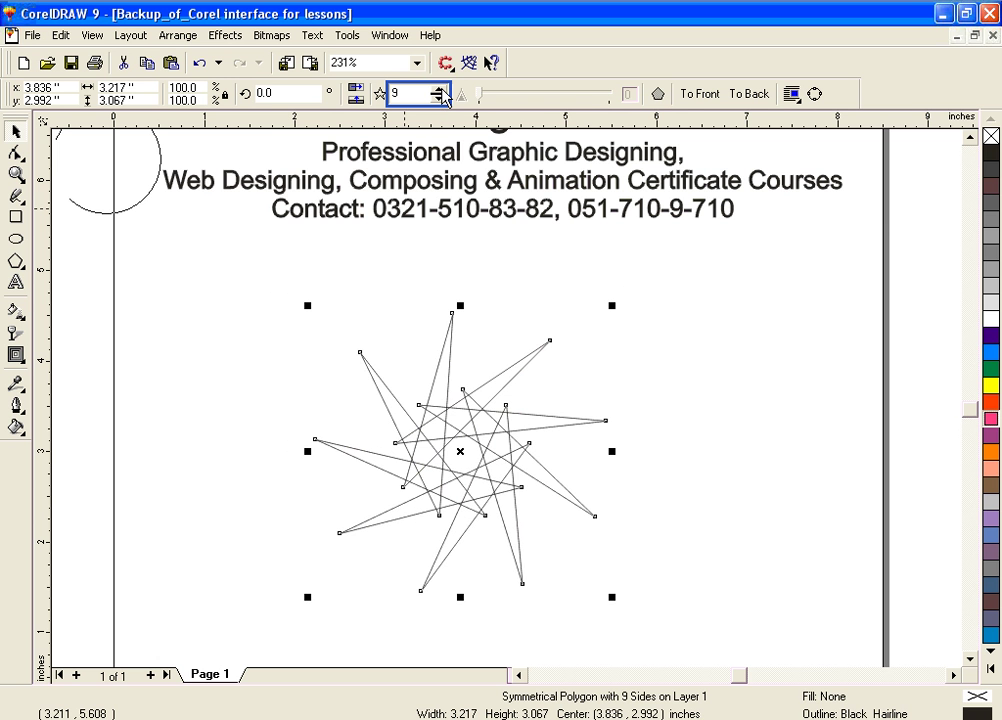
pyautogui.click(440, 98)
pyautogui.click(440, 98)
pyautogui.click(440, 98)
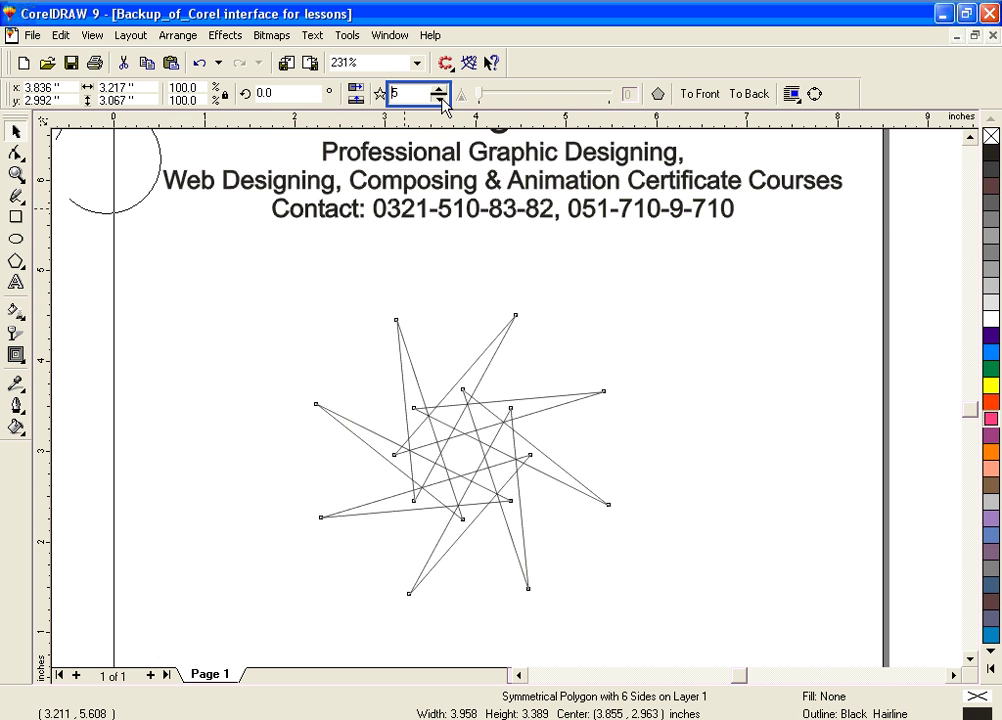
pyautogui.click(440, 98)
pyautogui.click(440, 98)
pyautogui.click(440, 98)
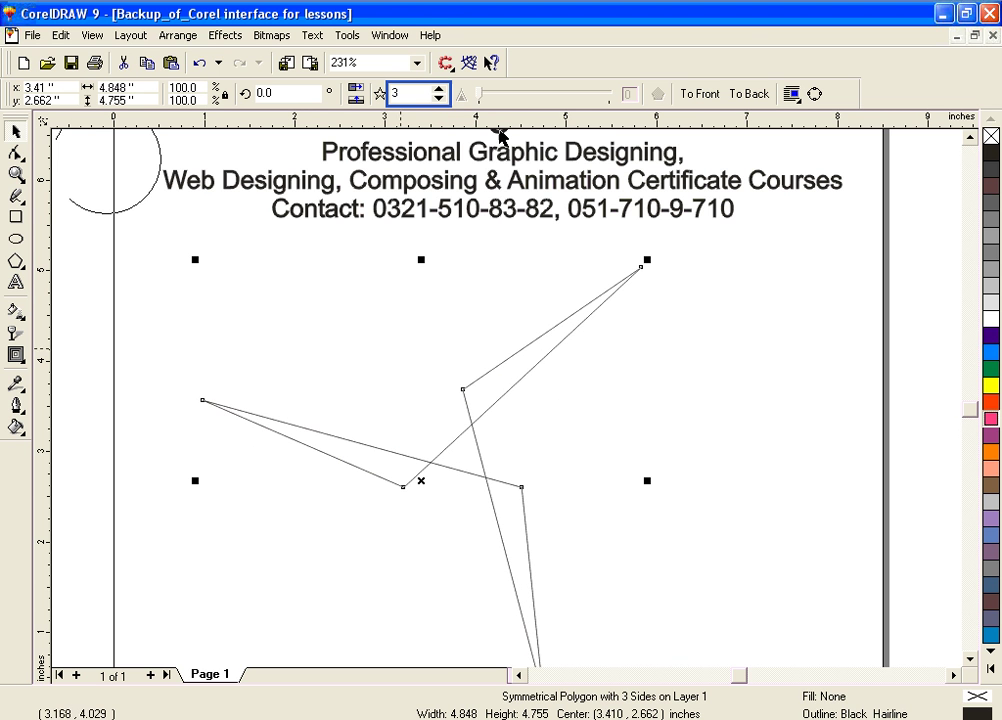
# Set the twisted star to eight sides and fill it with cyan.
pyautogui.click(440, 89)
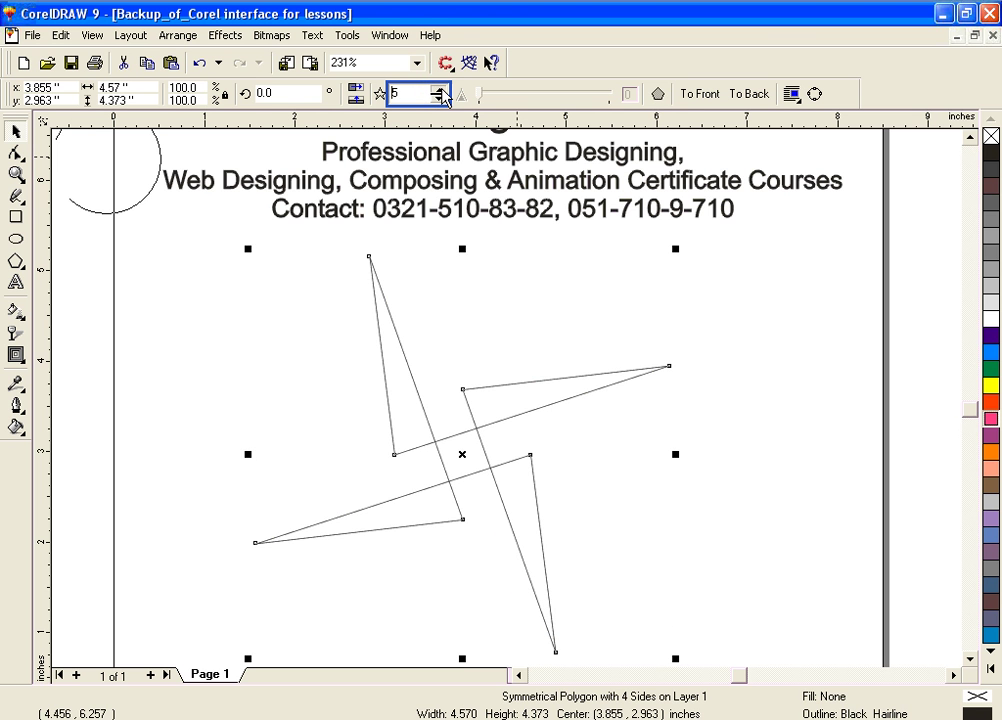
pyautogui.click(440, 89)
pyautogui.click(440, 89)
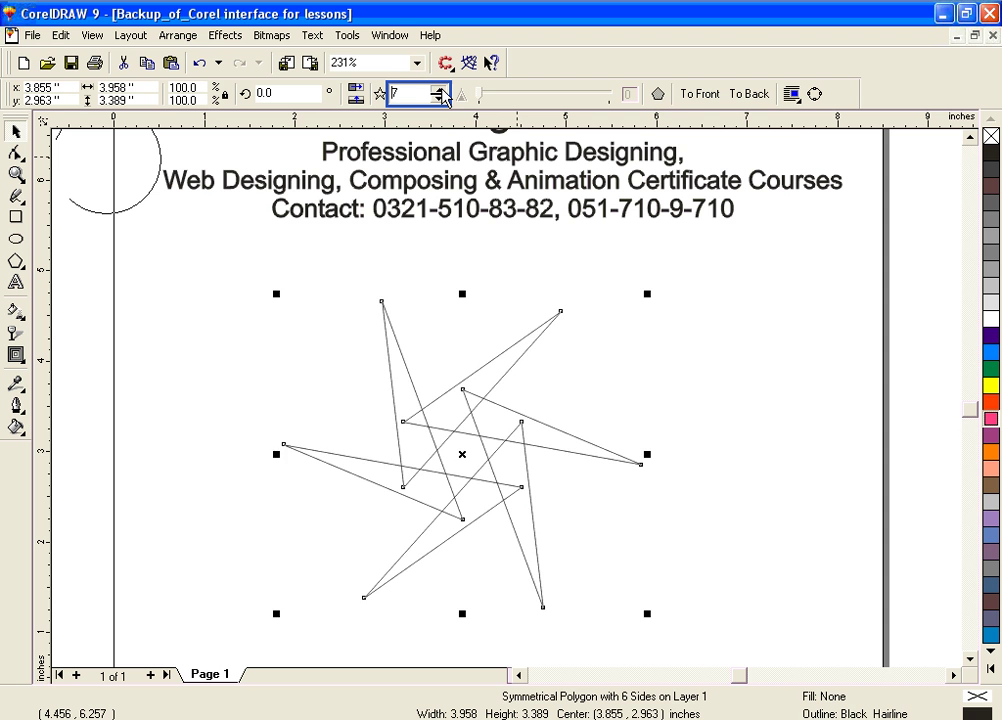
pyautogui.click(441, 89)
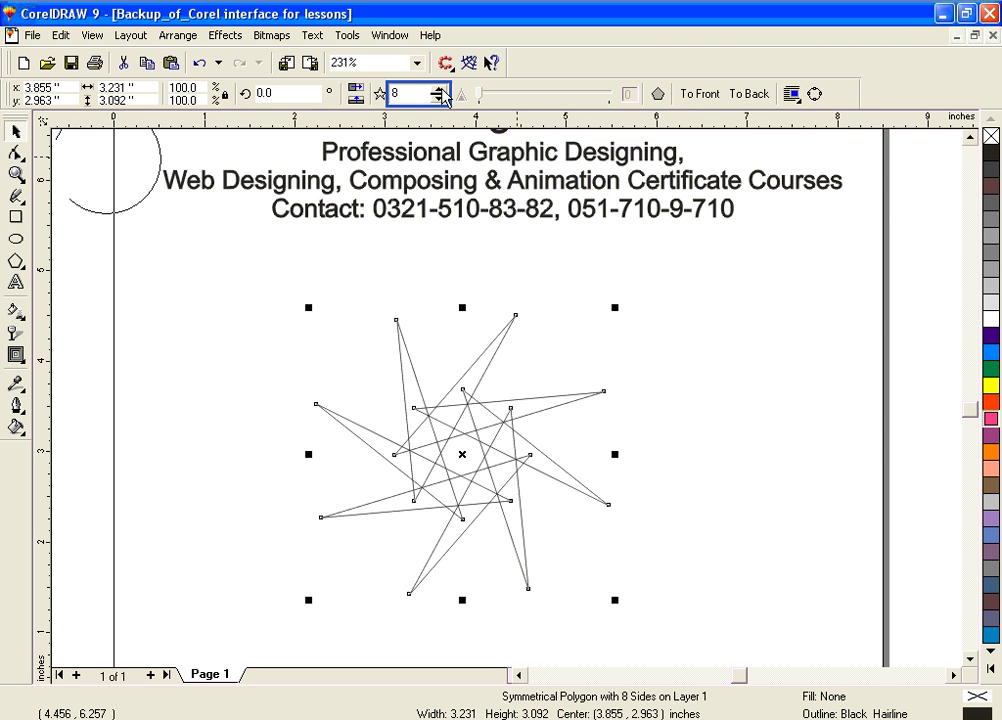
pyautogui.click(990, 354)
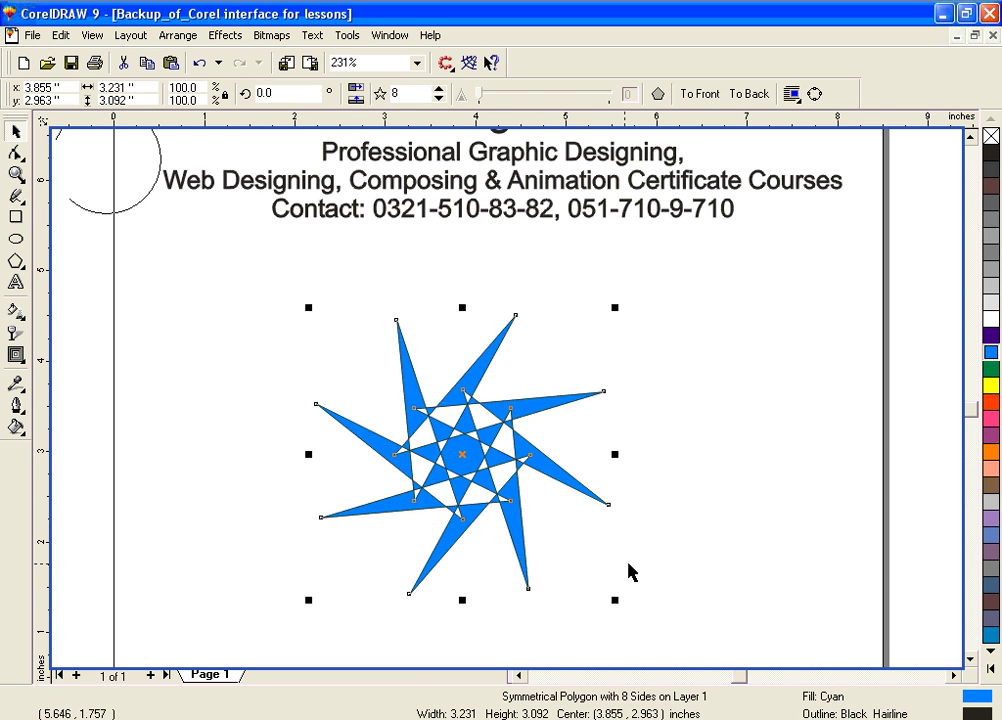
# Replace the cyan star with an eight-revolution spiral about 3.5 by 2.6 inches below the contact line.
pyautogui.press('Delete')
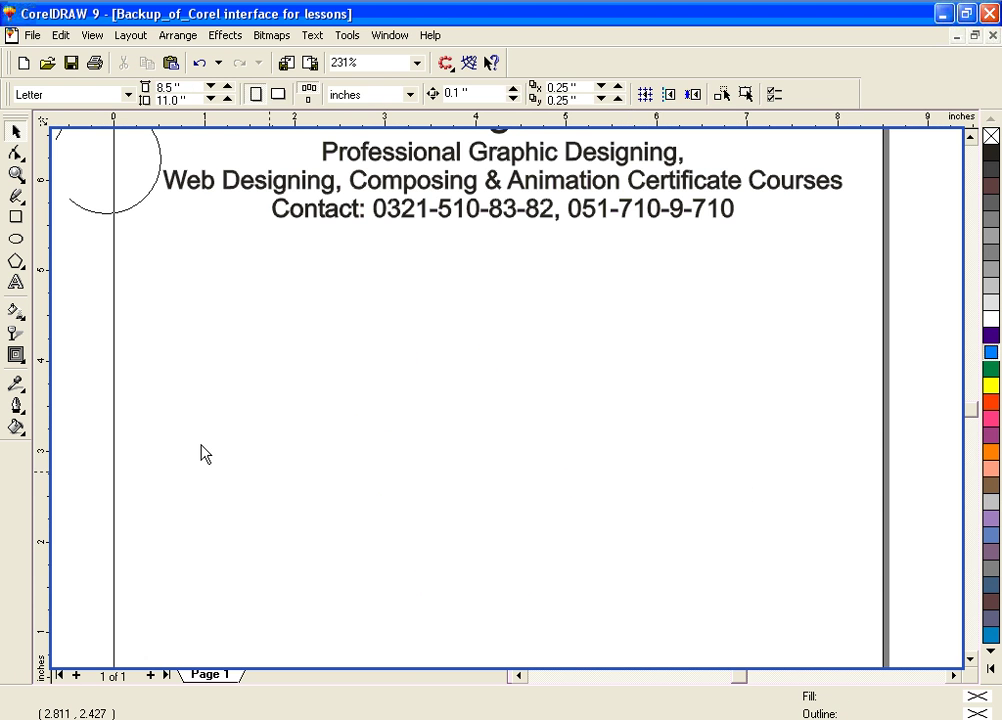
pyautogui.click(15, 262)
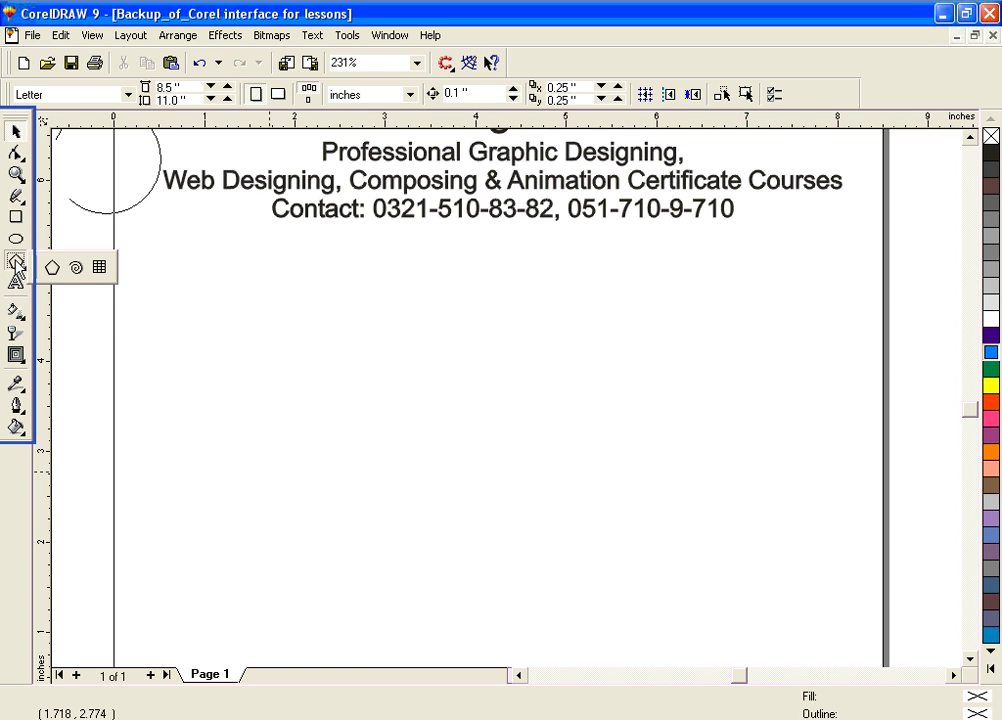
pyautogui.click(76, 268)
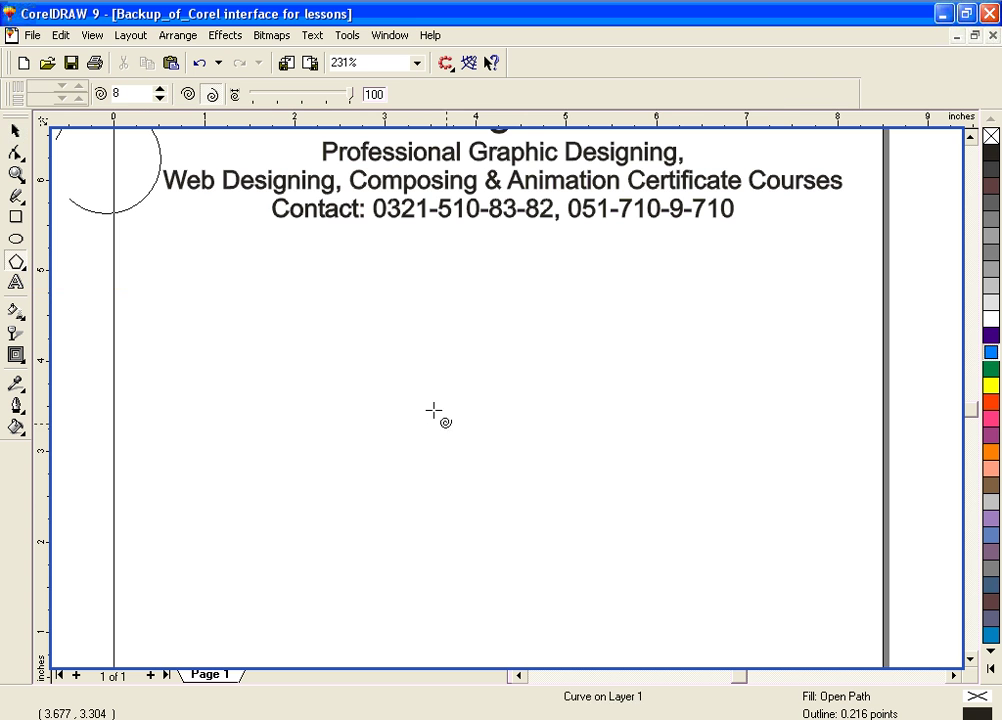
pyautogui.moveTo(427, 401); pyautogui.dragTo(585, 521)
# Give the spiral an 8-point red outline in a dotted line style.
pyautogui.click(20, 406)
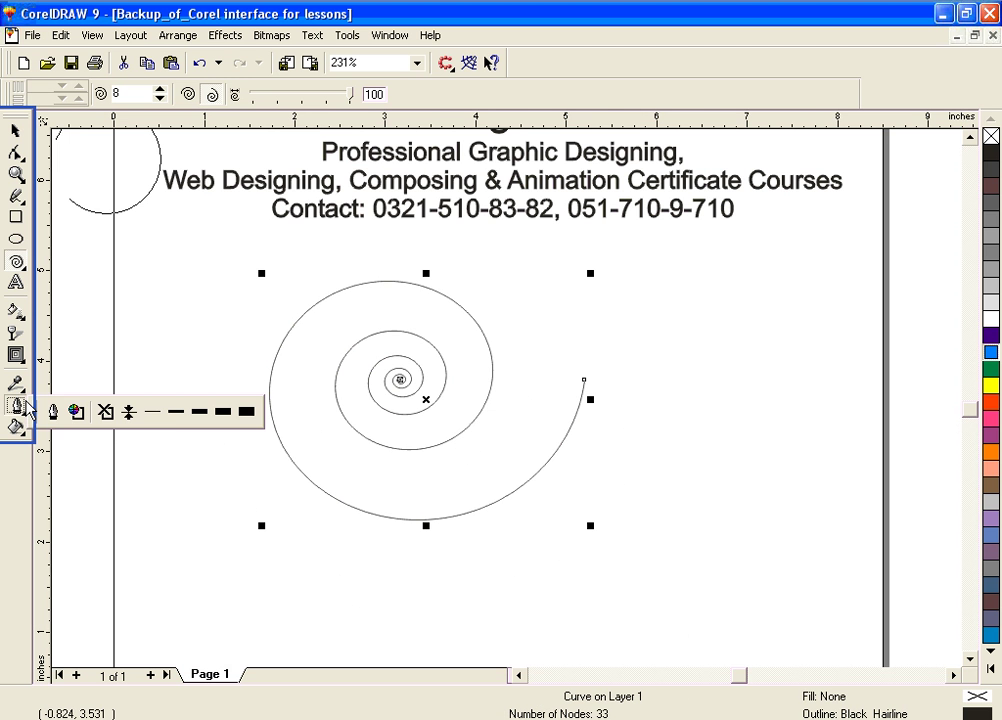
pyautogui.click(199, 411)
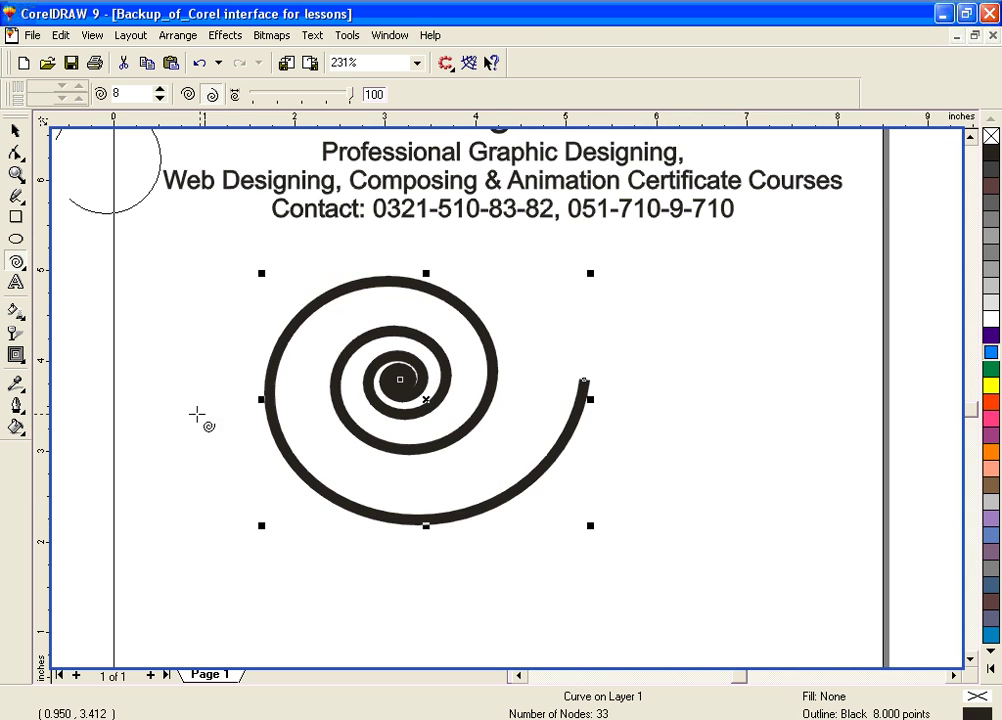
pyautogui.click(21, 410)
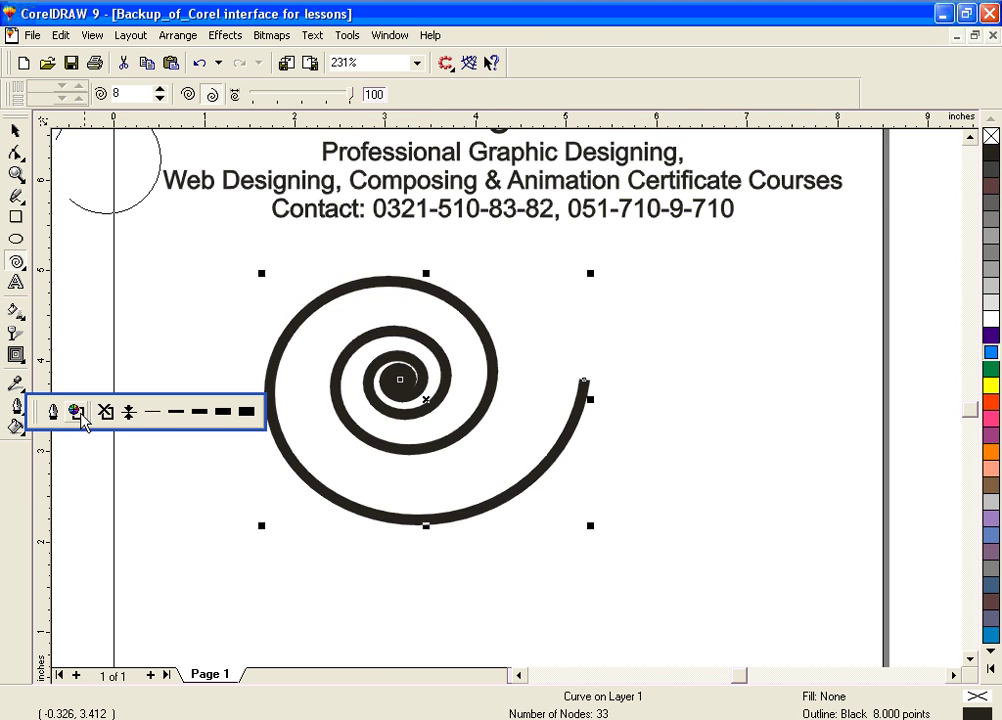
pyautogui.click(53, 411)
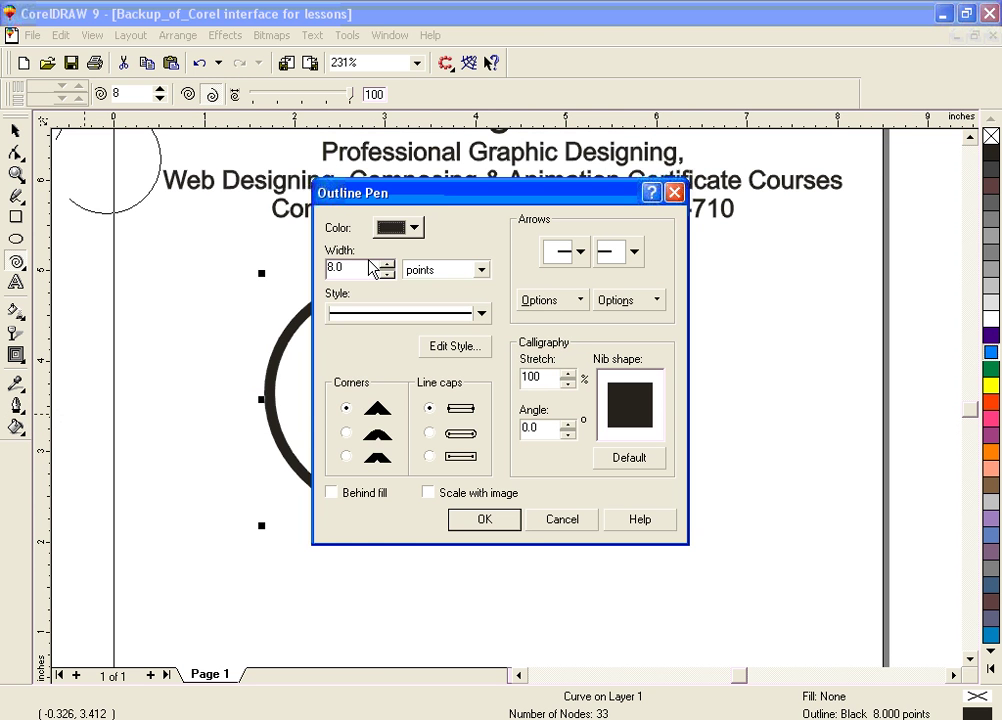
pyautogui.click(410, 236)
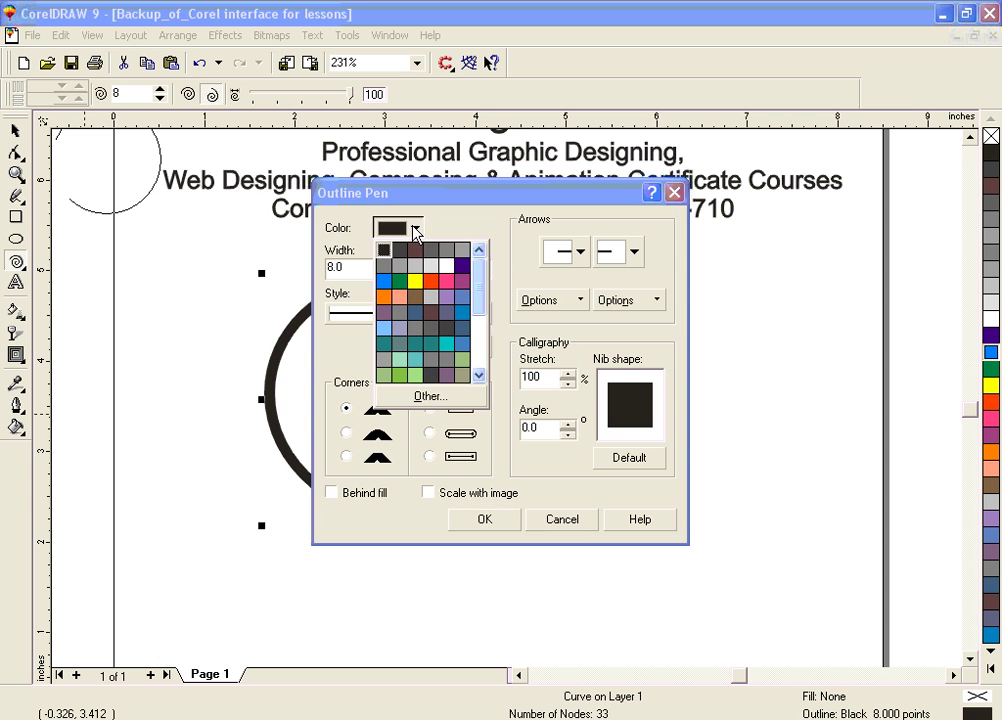
pyautogui.click(438, 286)
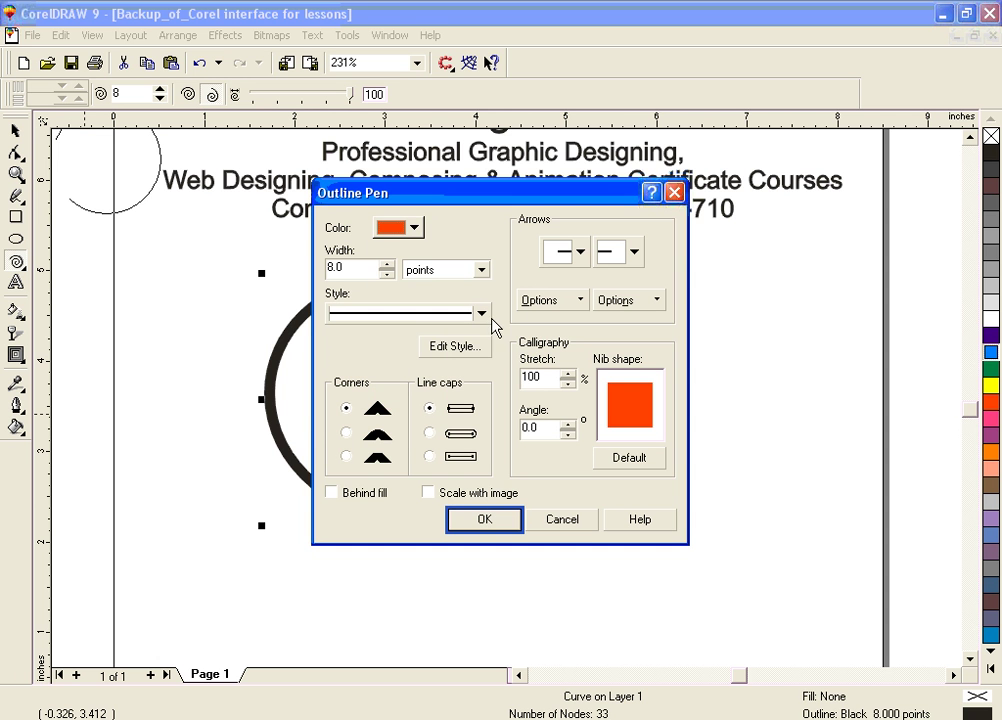
pyautogui.click(488, 316)
pyautogui.click(454, 390)
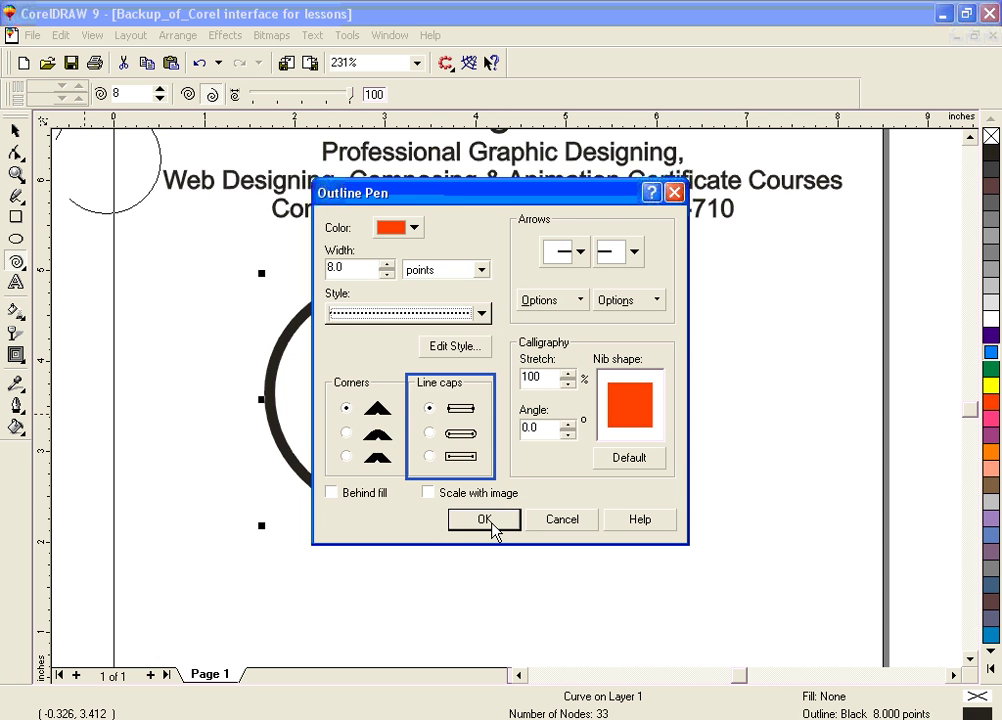
pyautogui.click(484, 520)
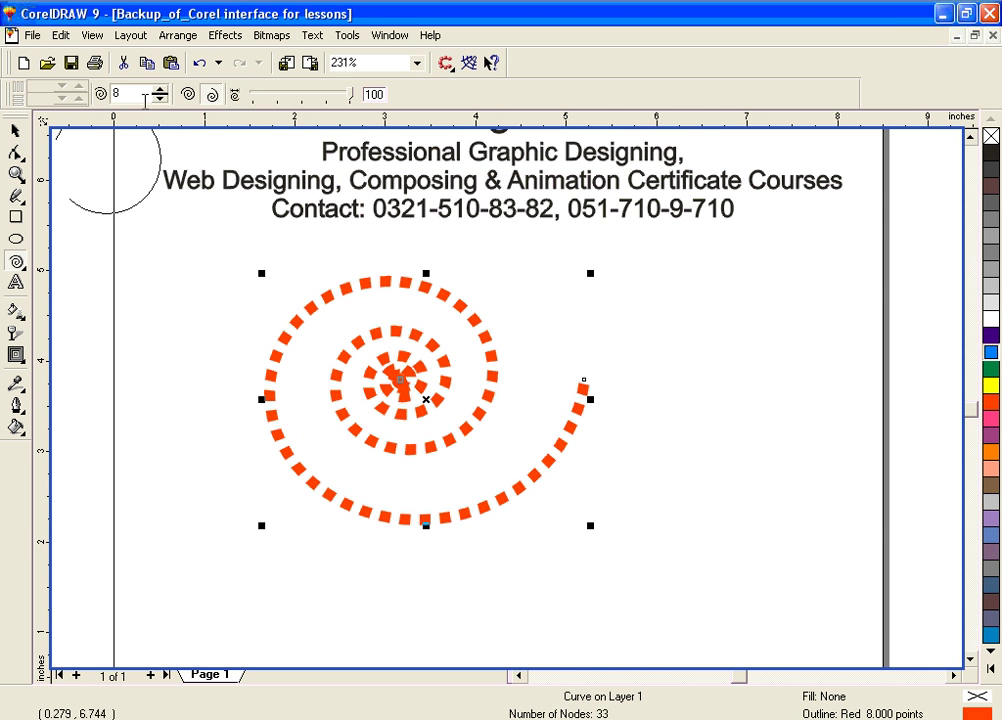
# Draw a four-revolution spiral about 2.7 inches wide overlapping the red one, and another with expansion 41 across the page's left edge.
pyautogui.click(160, 90)
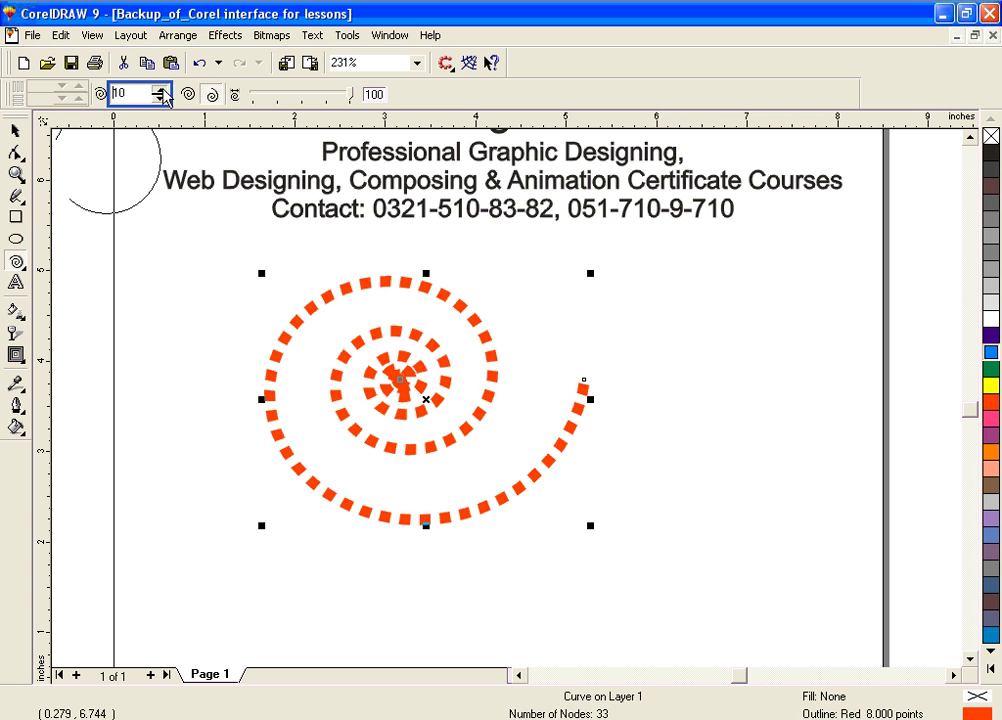
pyautogui.moveTo(162, 93); pyautogui.dragTo(162, 102)
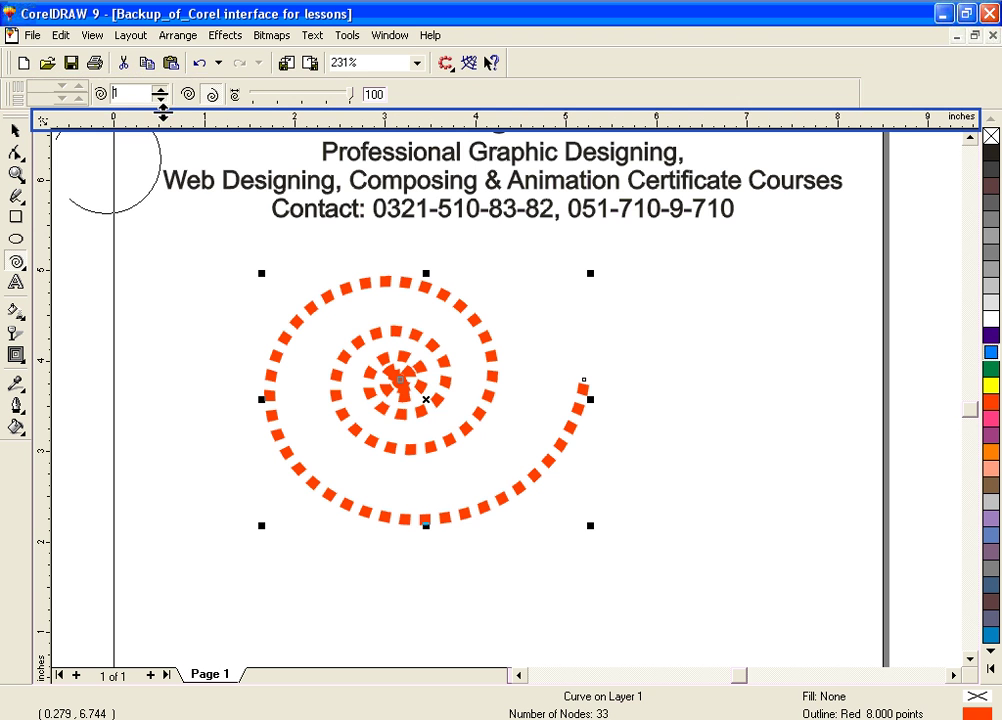
pyautogui.click(161, 98)
pyautogui.click(161, 98)
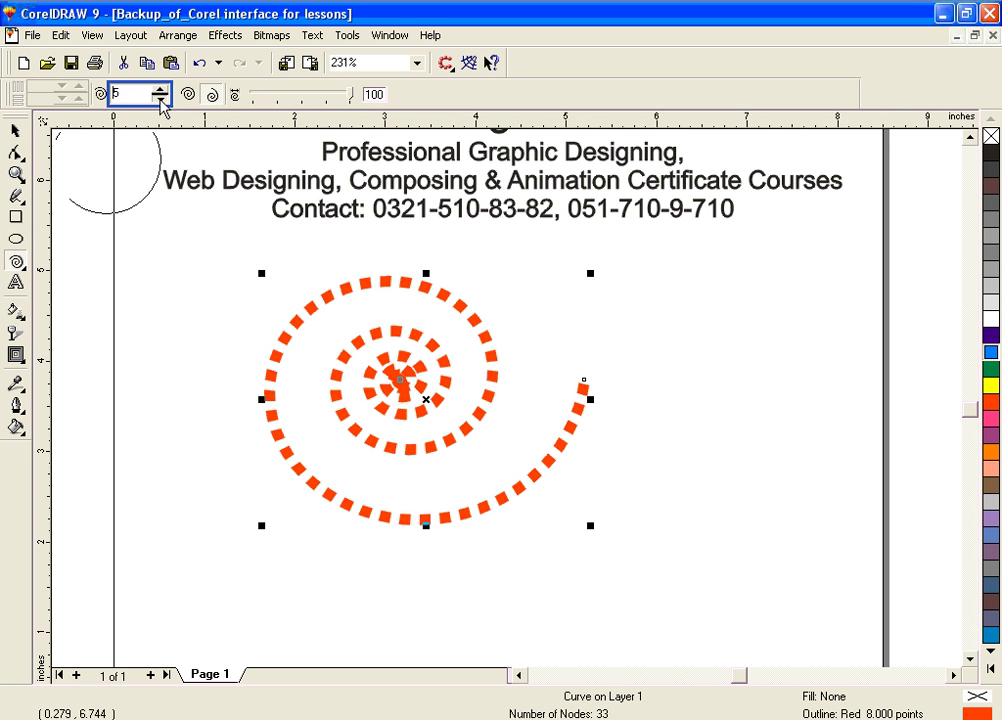
pyautogui.click(161, 98)
pyautogui.moveTo(642, 400); pyautogui.dragTo(765, 485)
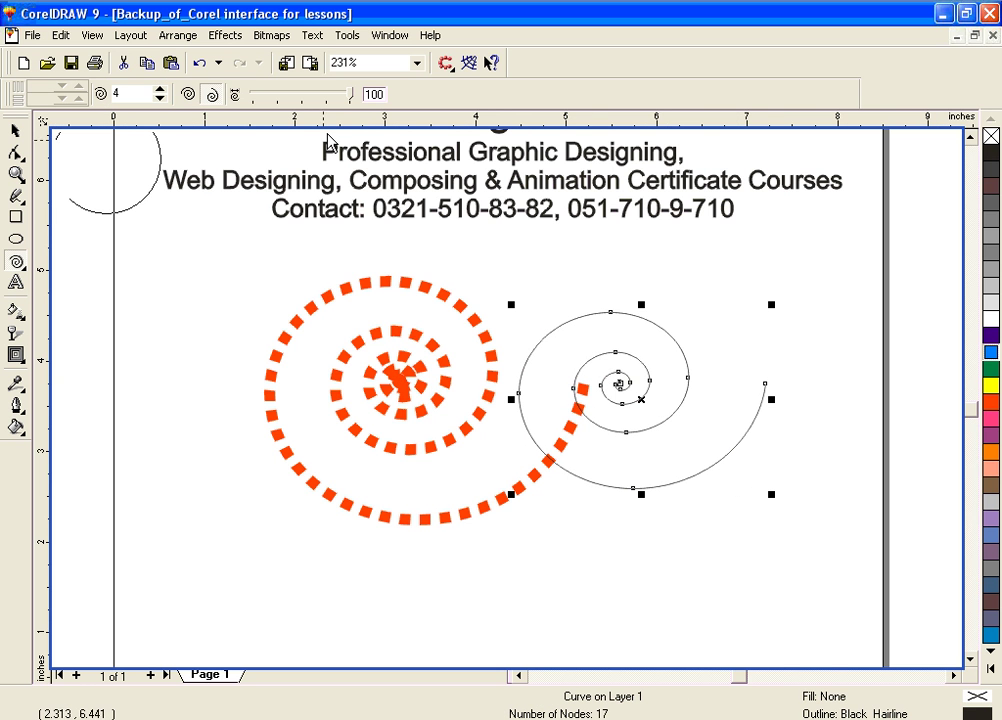
pyautogui.moveTo(350, 96); pyautogui.dragTo(297, 98)
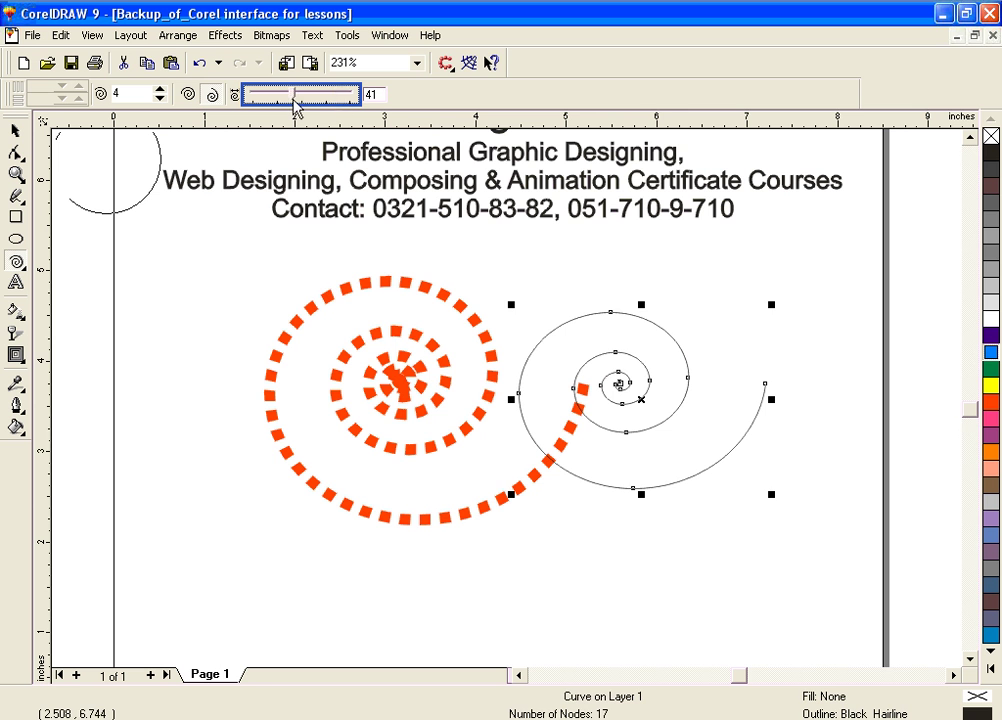
pyautogui.moveTo(152, 324); pyautogui.dragTo(255, 447)
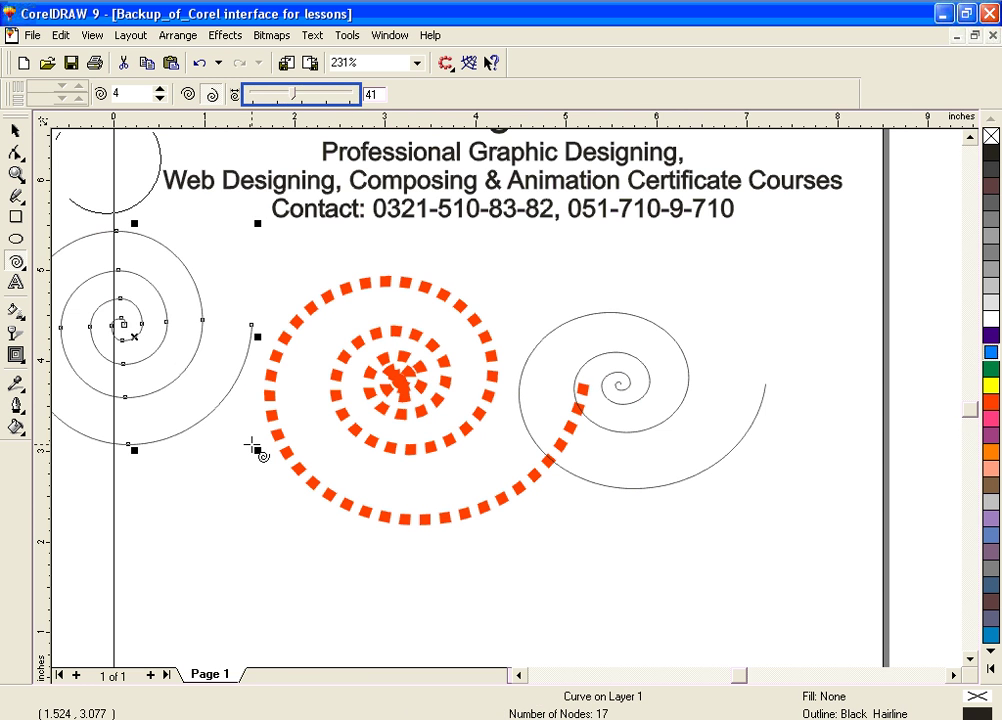
# Undo all the spirals and their outline formatting until the area below the contact line is empty.
pyautogui.hotkey('ctrl', 'z')
pyautogui.hotkey('ctrl', 'z')
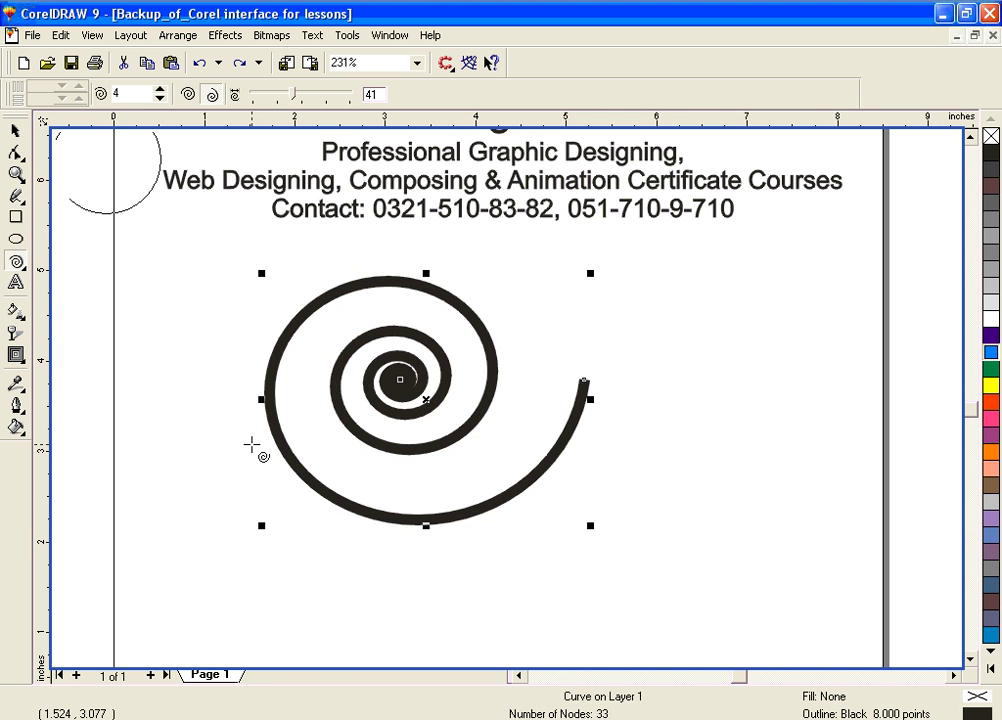
pyautogui.hotkey('ctrl', 'z')
pyautogui.hotkey('ctrl', 'z')
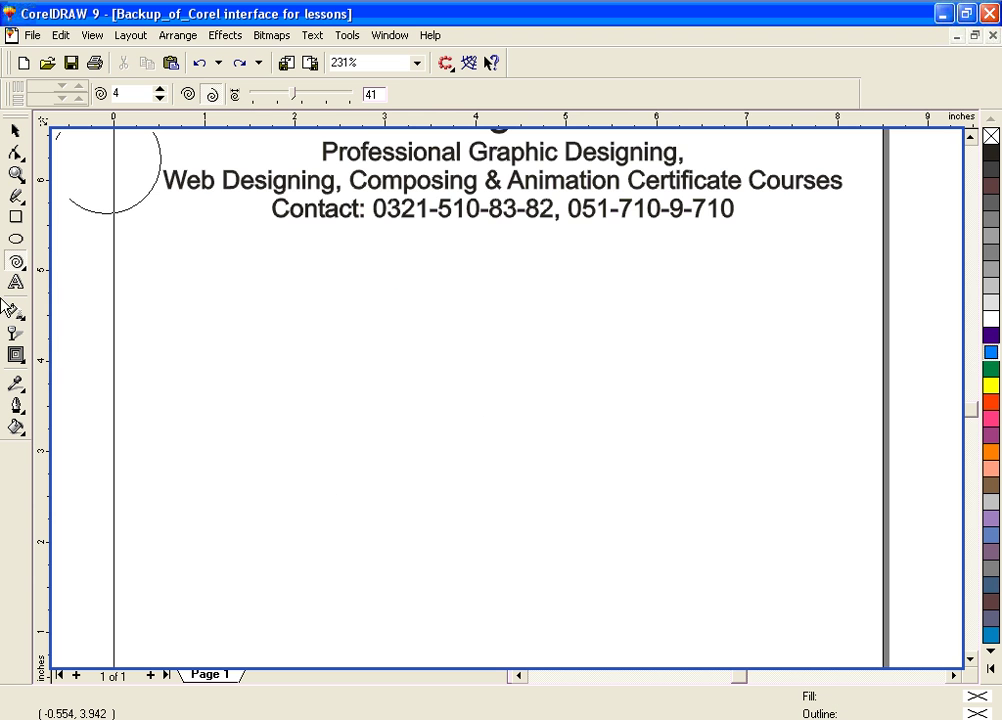
# Draw a graph paper grid of 10 columns by 10 rows, about 2.73 inches square, below the contact line.
pyautogui.click(15, 263)
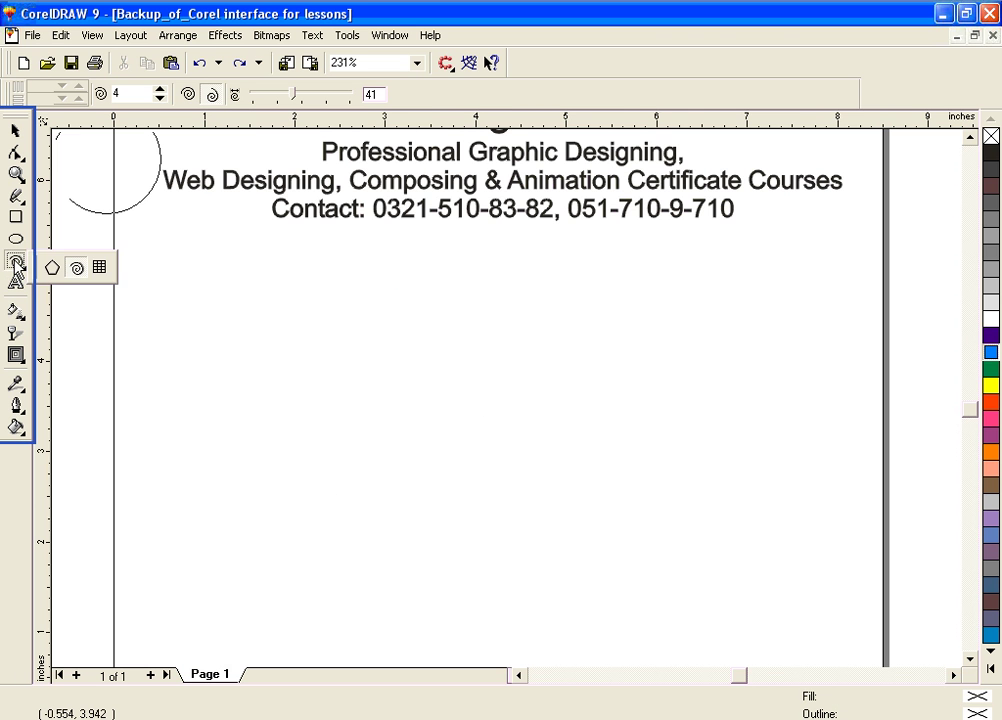
pyautogui.click(99, 268)
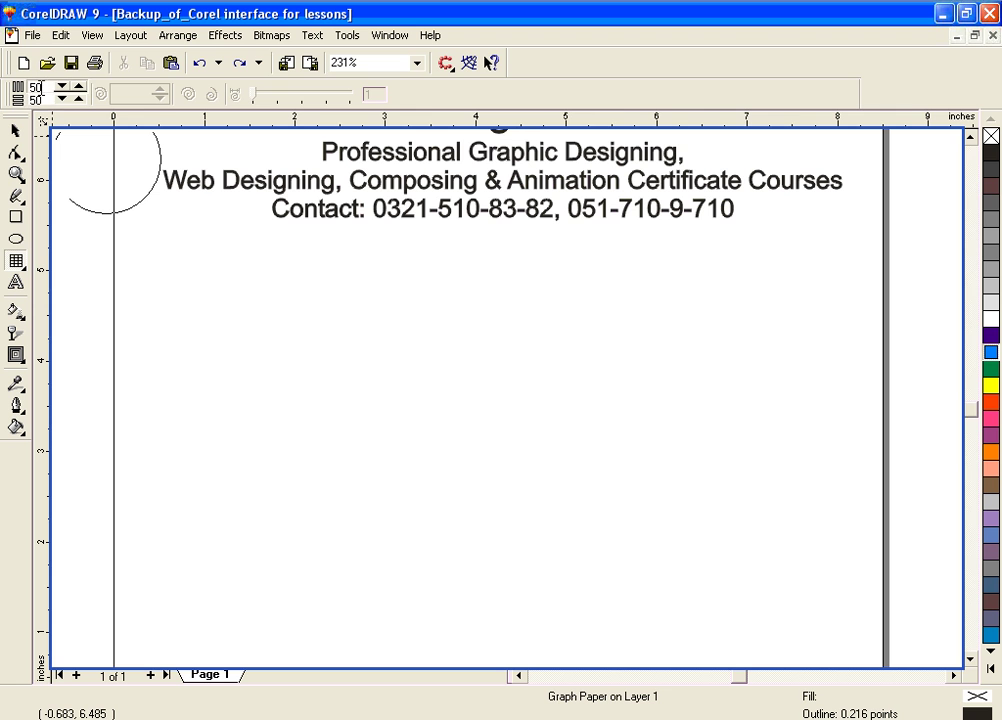
pyautogui.doubleClick(40, 88)
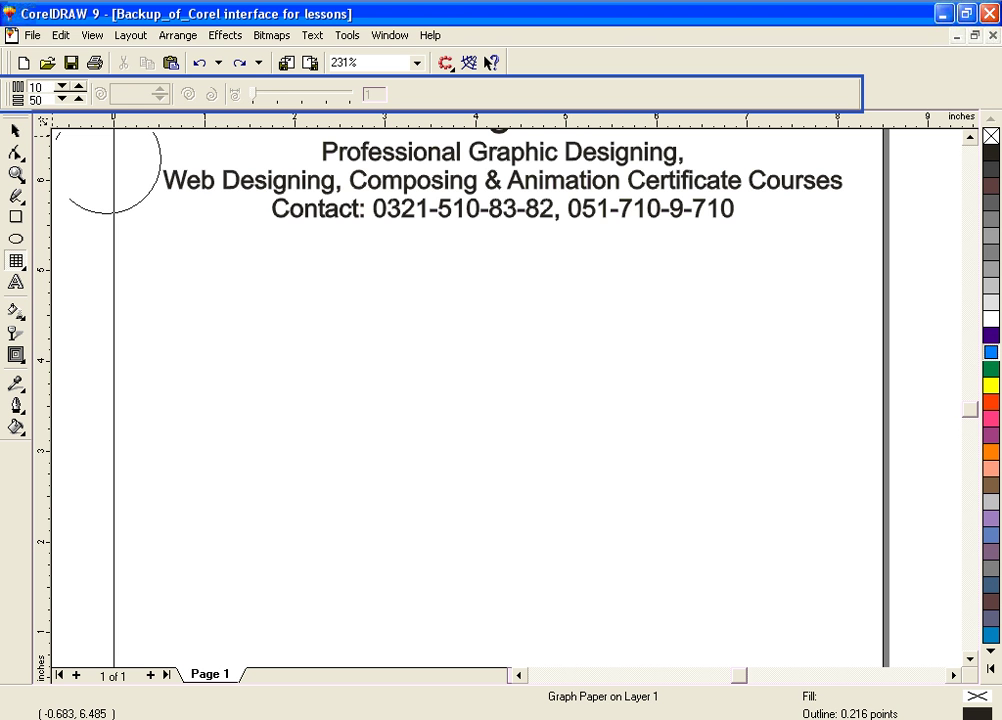
pyautogui.press('Tab')
pyautogui.write('1')
pyautogui.click(407, 404)
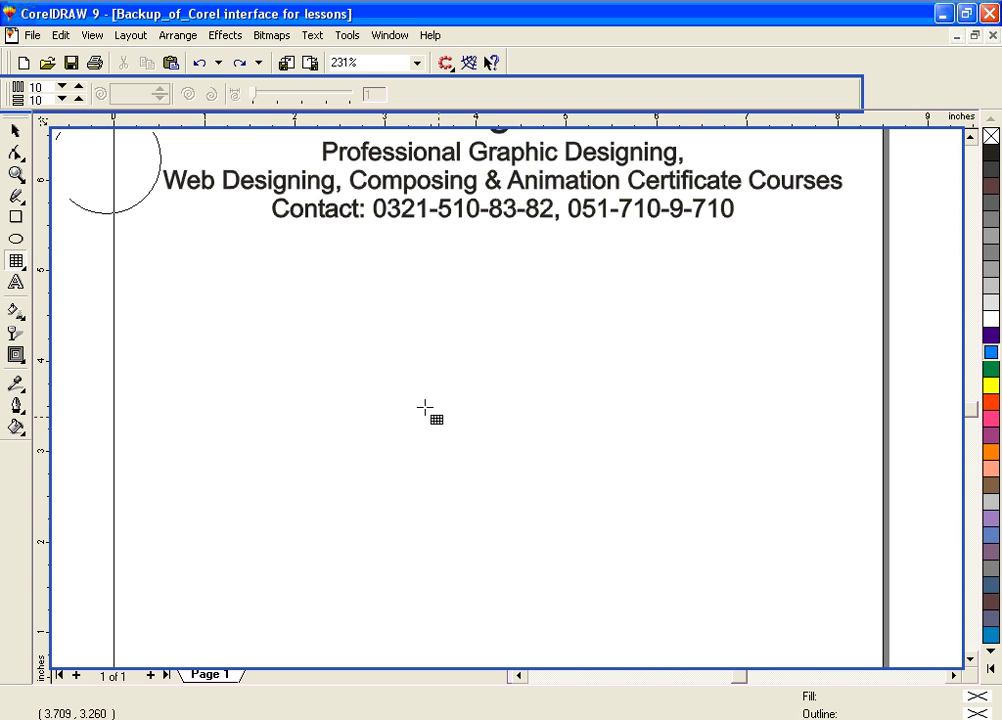
pyautogui.moveTo(377, 362); pyautogui.dragTo(476, 280)
# Move the grid so its center is at about (4.00, 3.23) inches, and delete it.
pyautogui.click(14, 131)
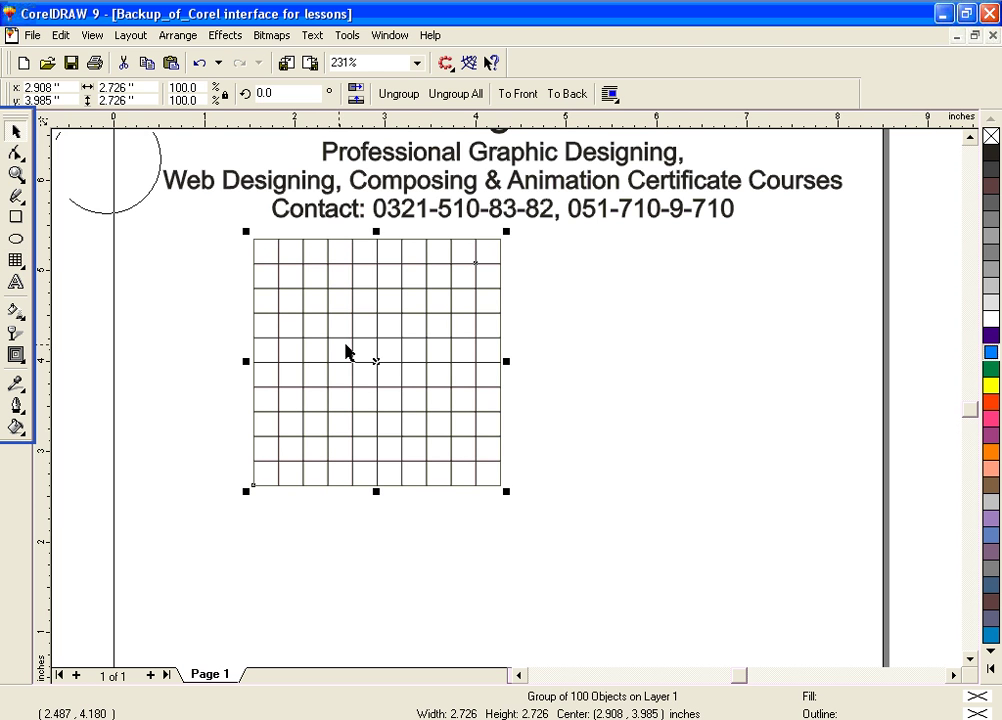
pyautogui.moveTo(372, 360); pyautogui.dragTo(472, 429)
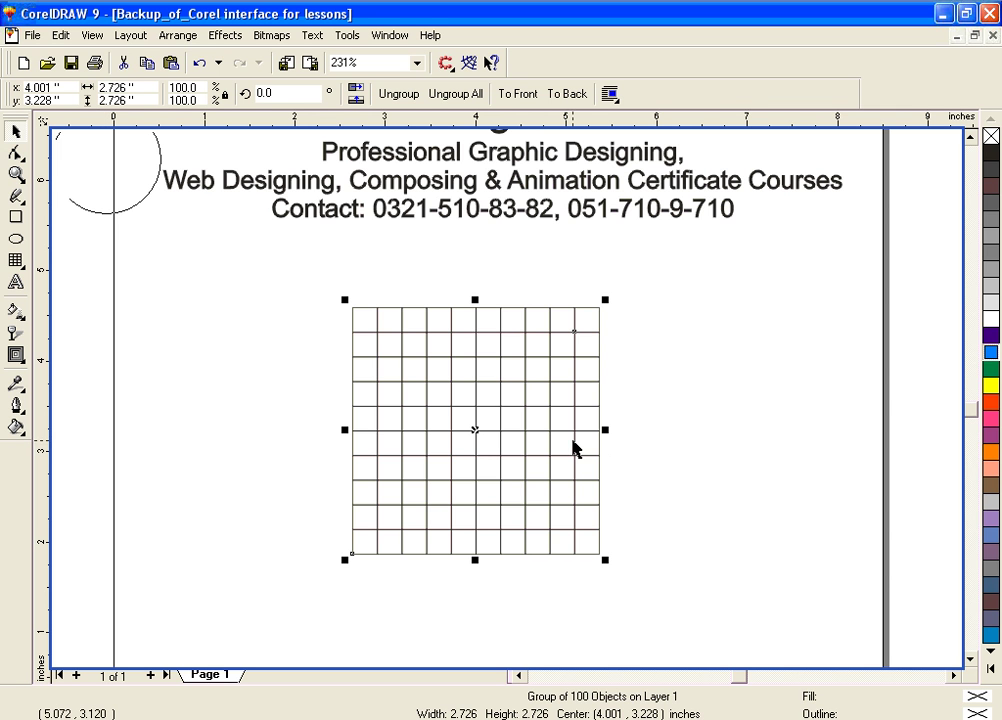
pyautogui.press('Delete')
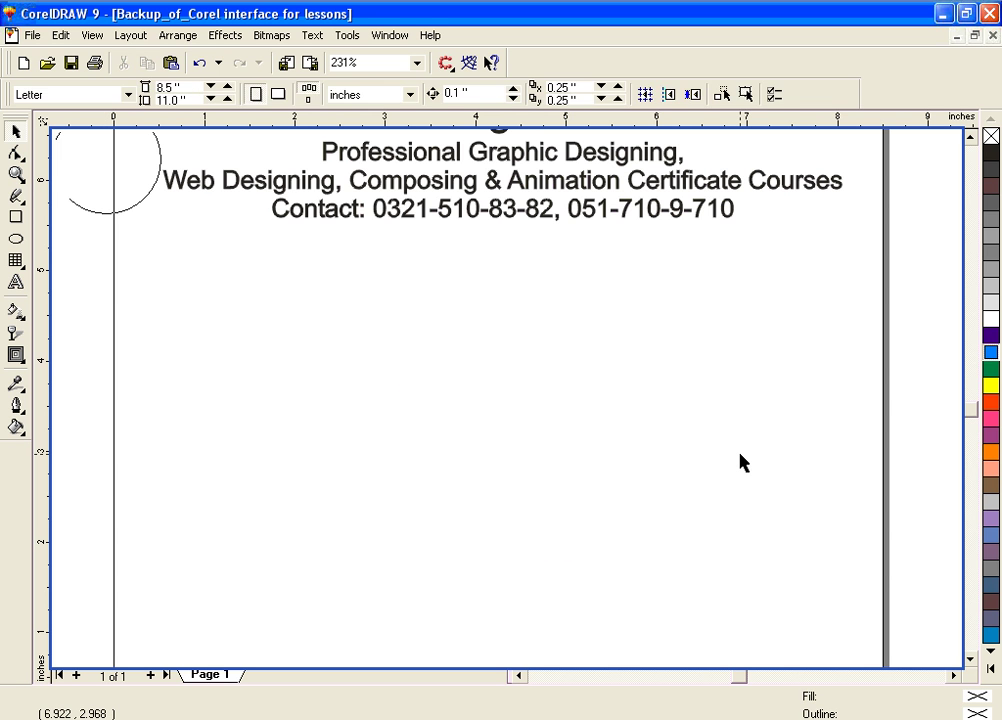